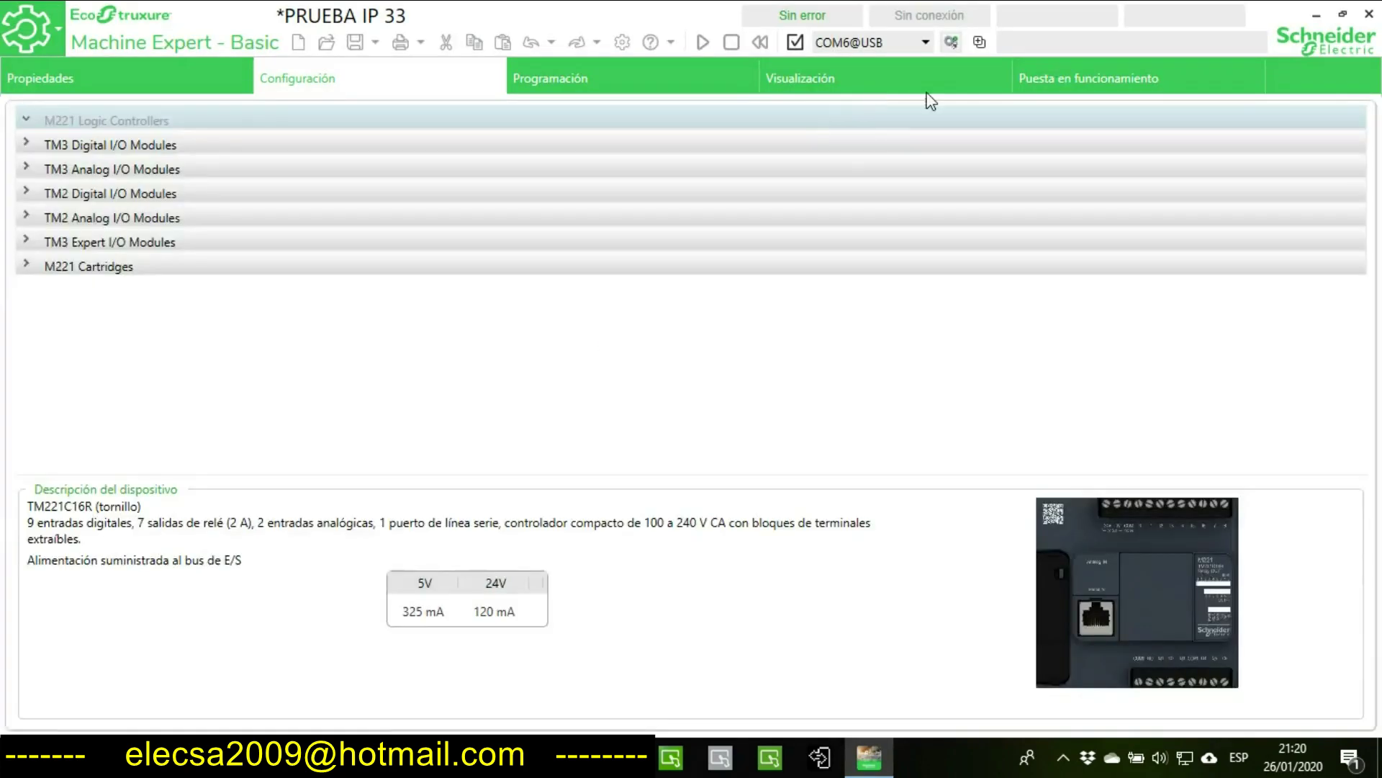
- Select the Ethernet device 192.168.0.33 for commissioning and log in to that controller
left_click(1057, 79)
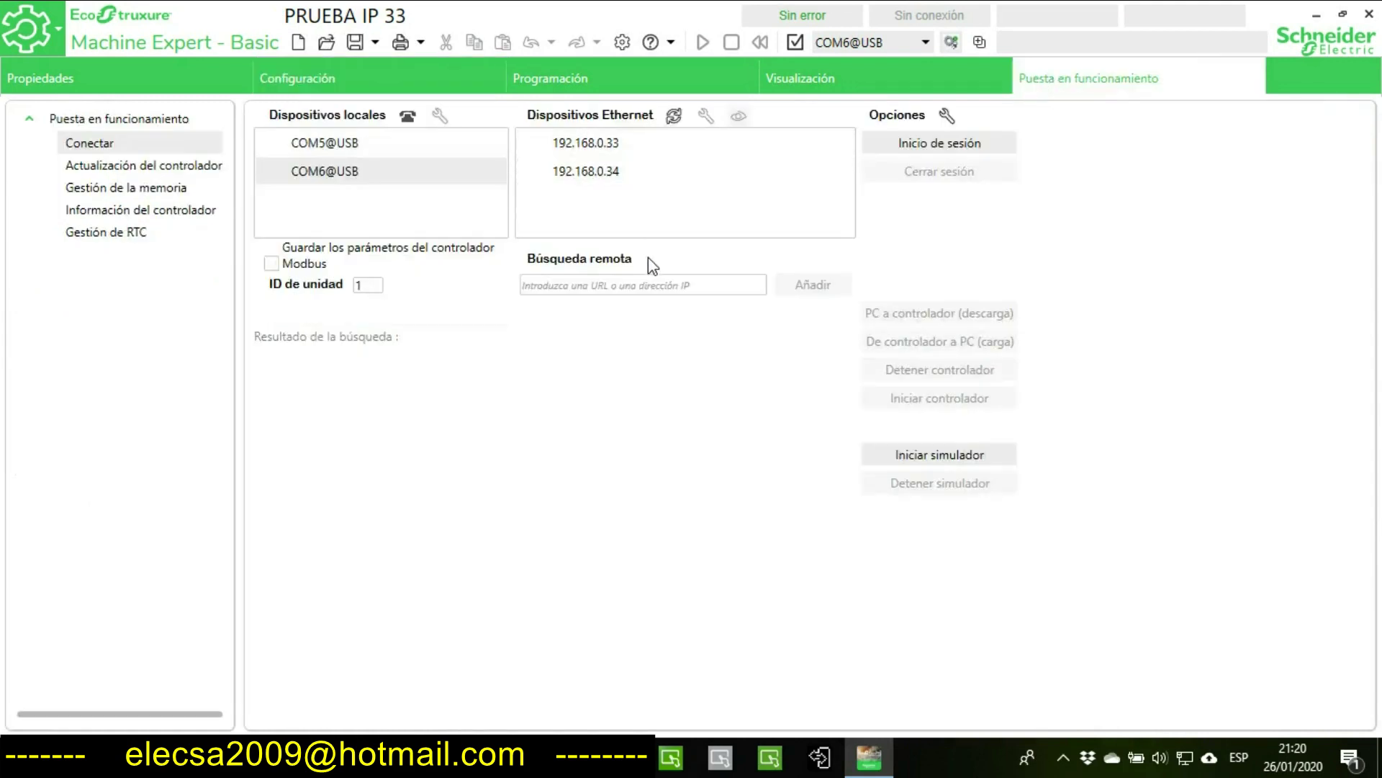
left_click(569, 142)
left_click(940, 144)
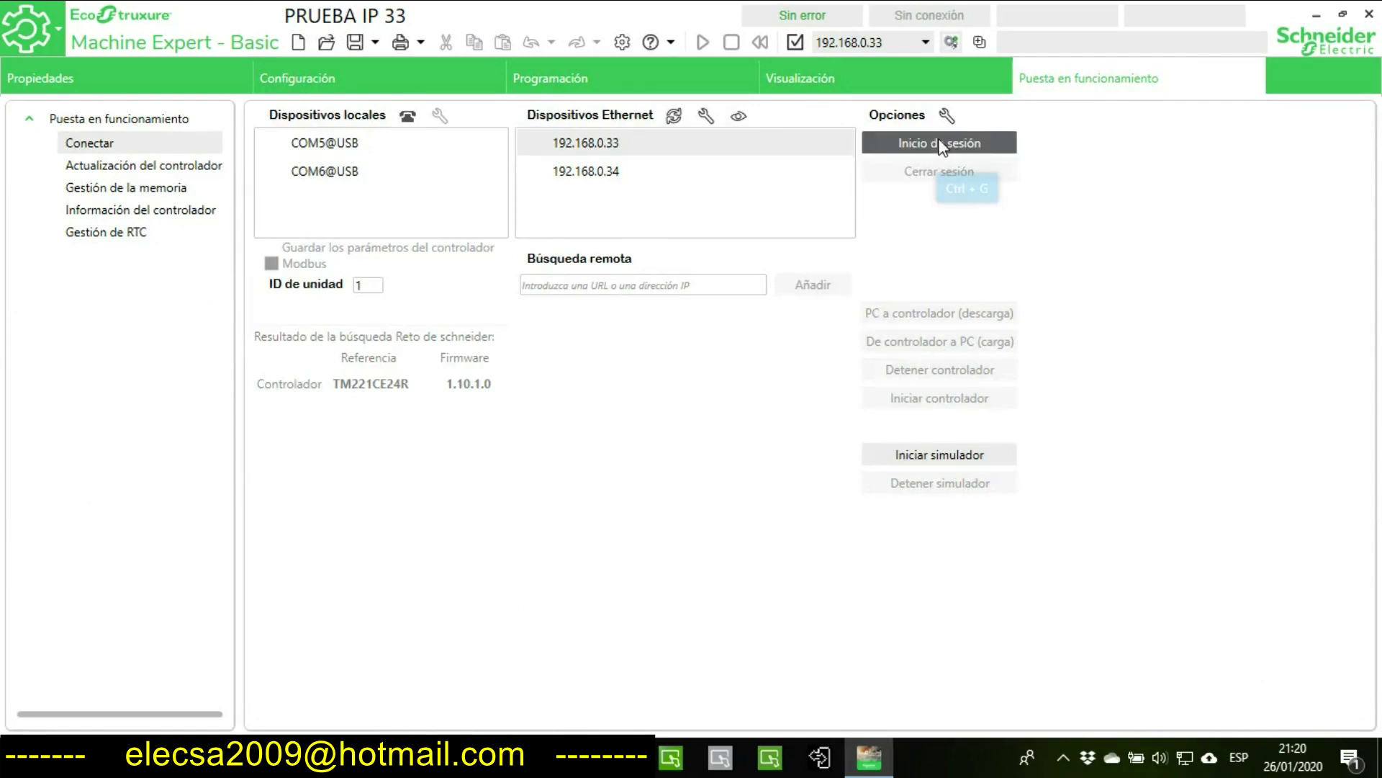
left_click(943, 148)
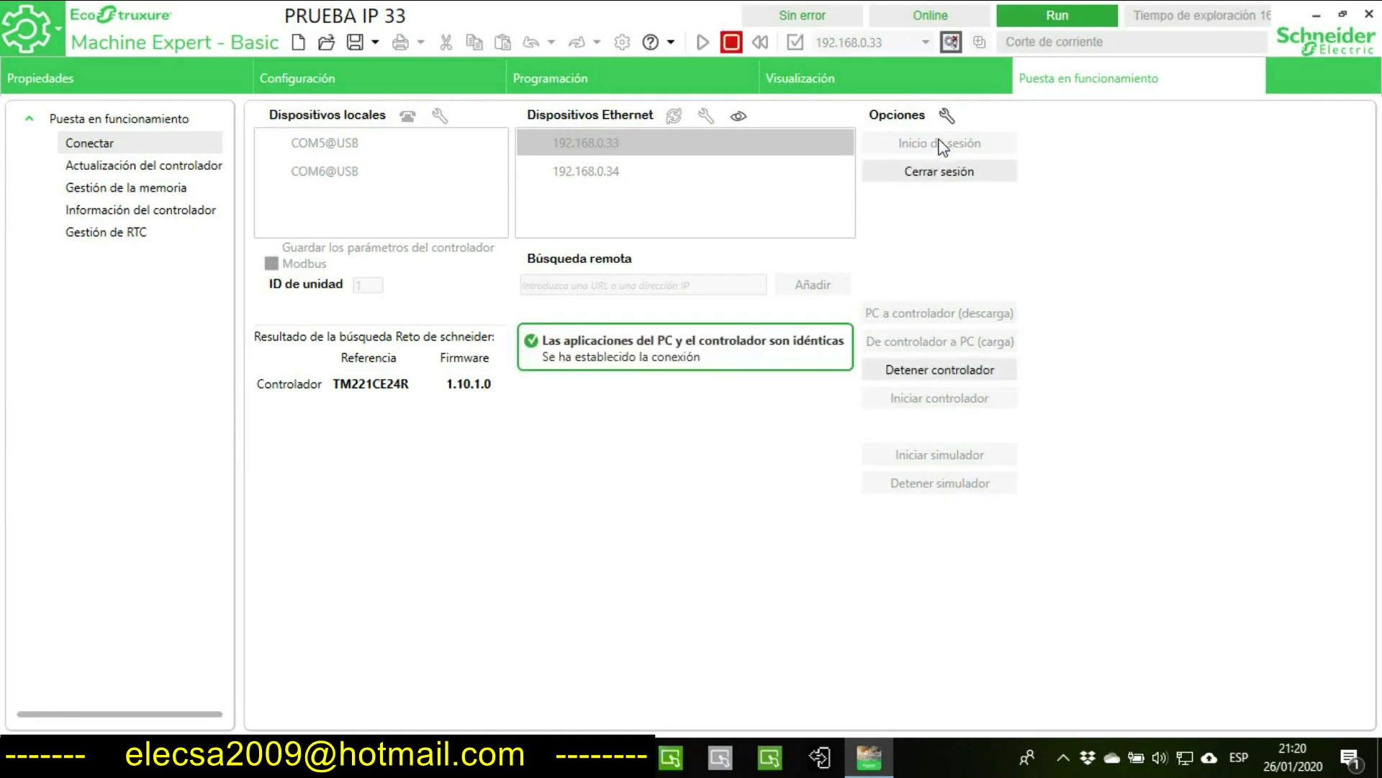
- Examine the values in the BIT, BOMBAS Y SECTORES and PALABRAS animation tables of controller 192.168.0.33, enlarging the table area
left_click(541, 72)
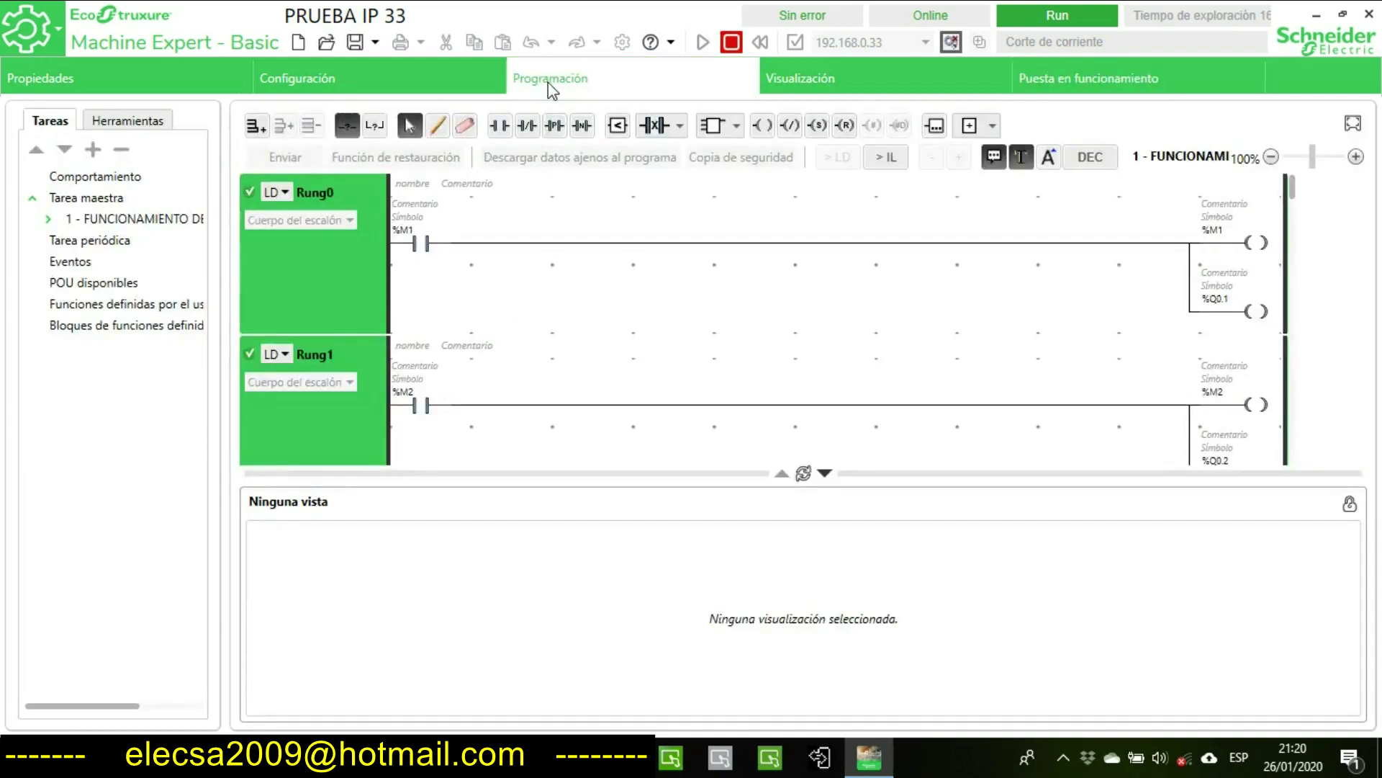
left_click(135, 121)
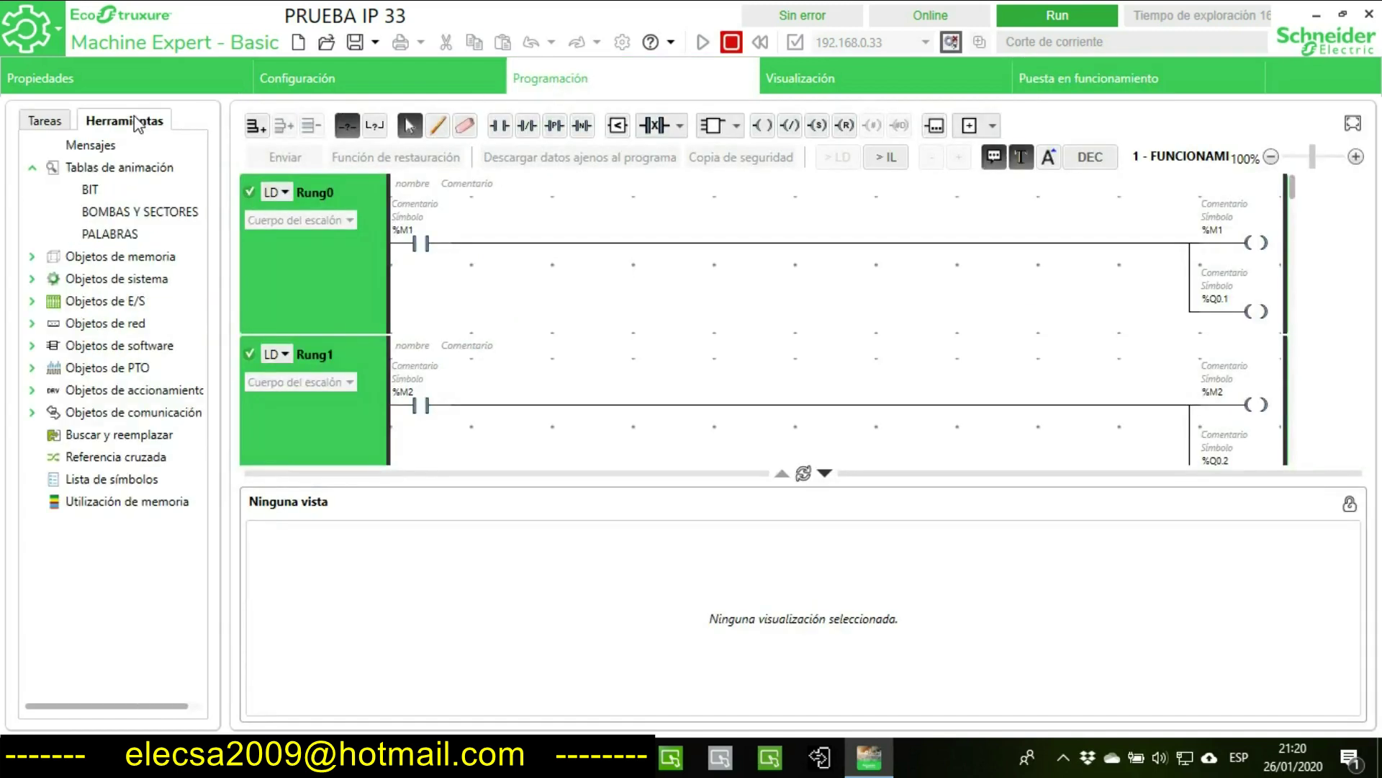
left_click(92, 190)
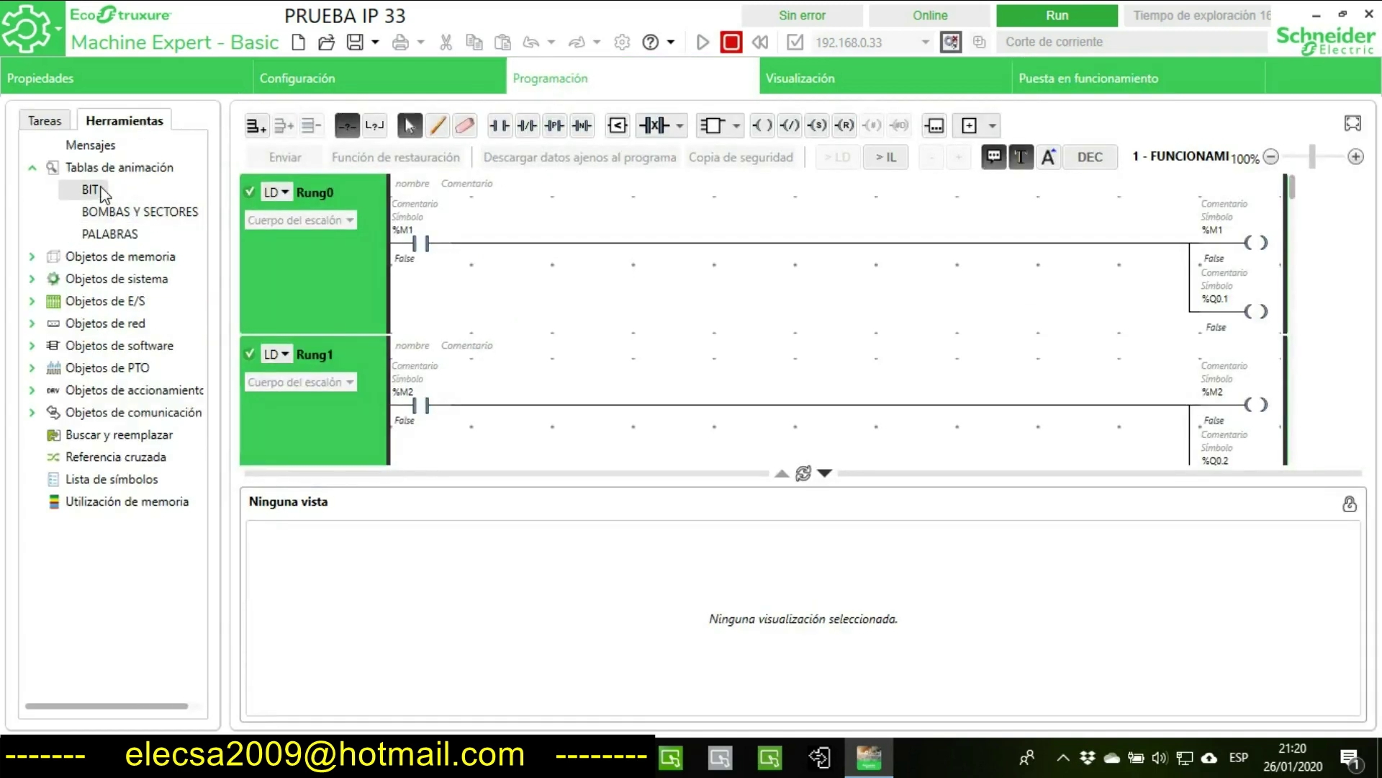
left_click_drag(737, 473, 703, 261)
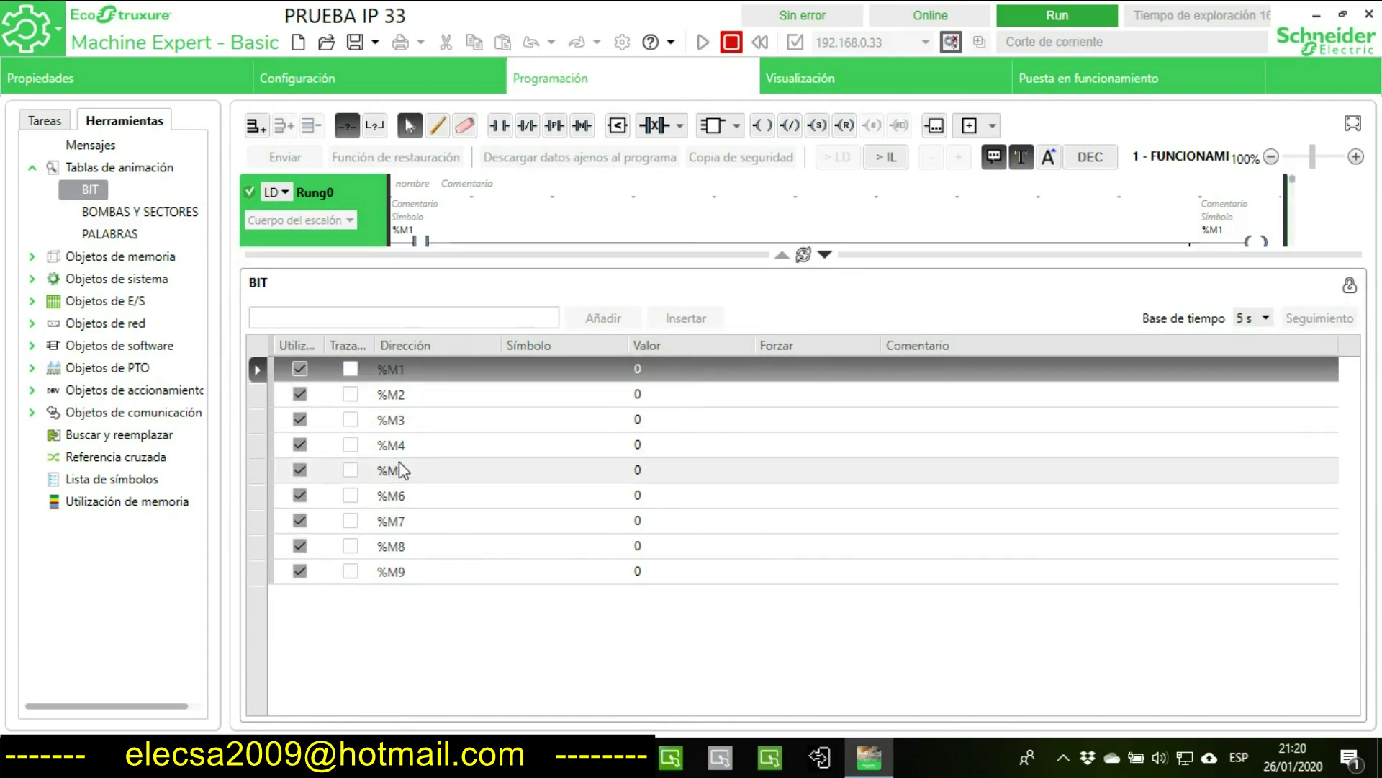
left_click(168, 213)
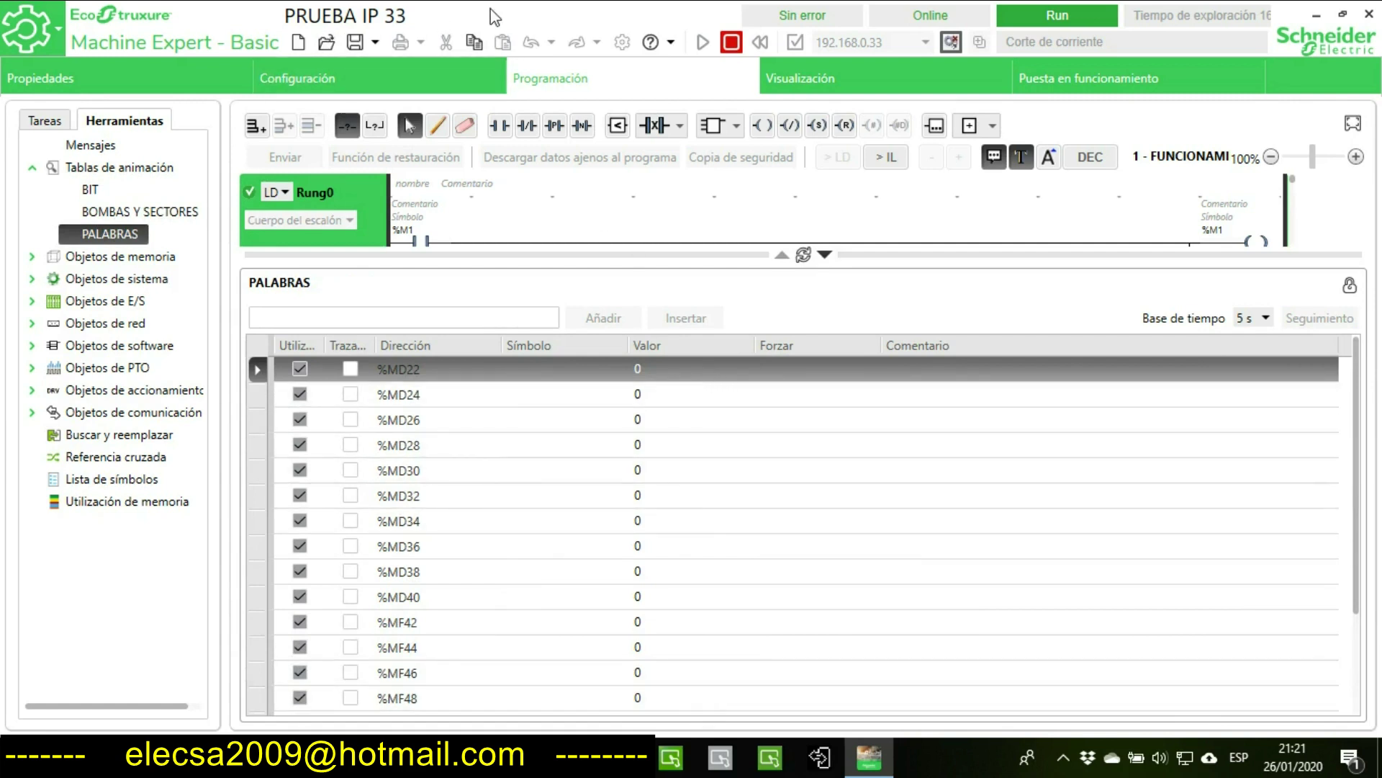
- Log out of controller 192.168.0.33 and select the Ethernet device 192.168.0.34
left_click(1142, 79)
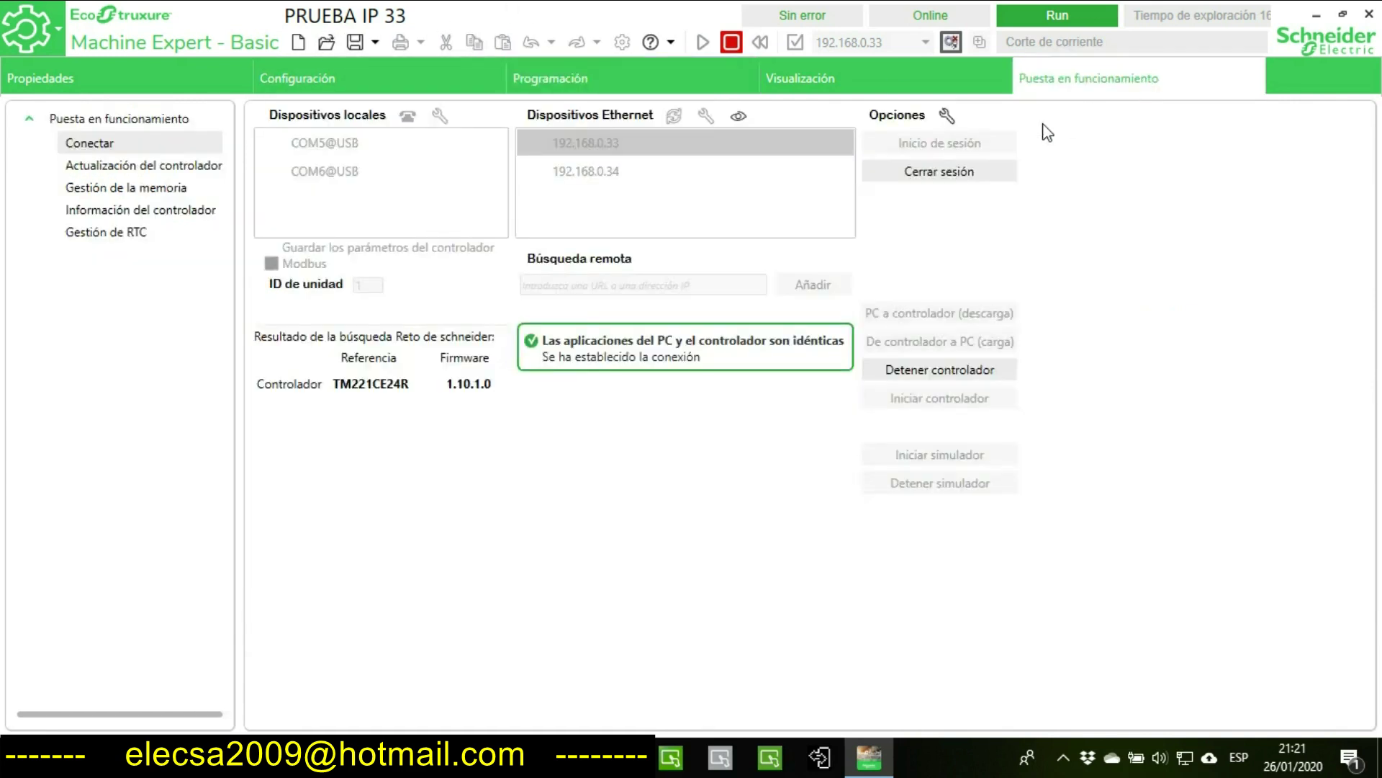
left_click(917, 180)
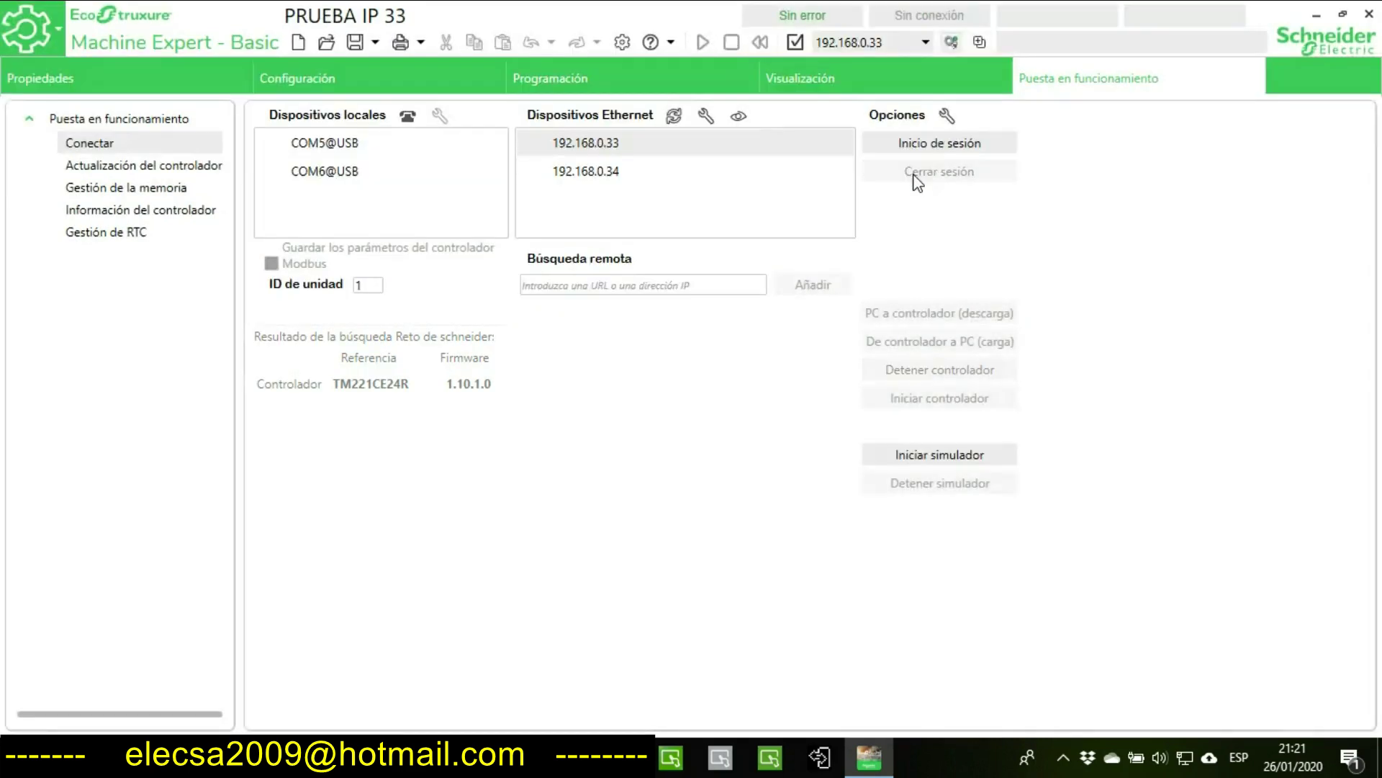
left_click(570, 179)
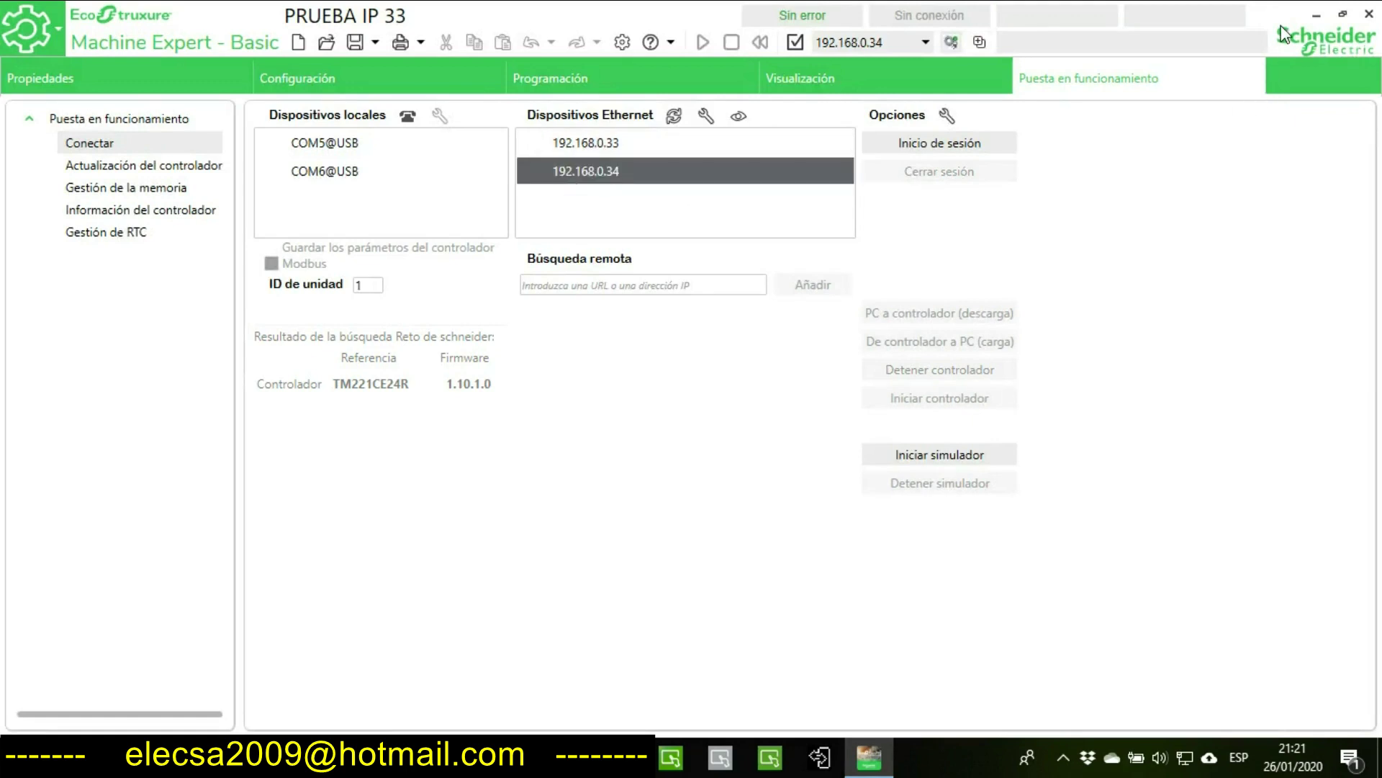
- Minimize the PRUEBA IP 33 project and open PRUEBA IP 34.smbp from the desktop
left_click(1317, 13)
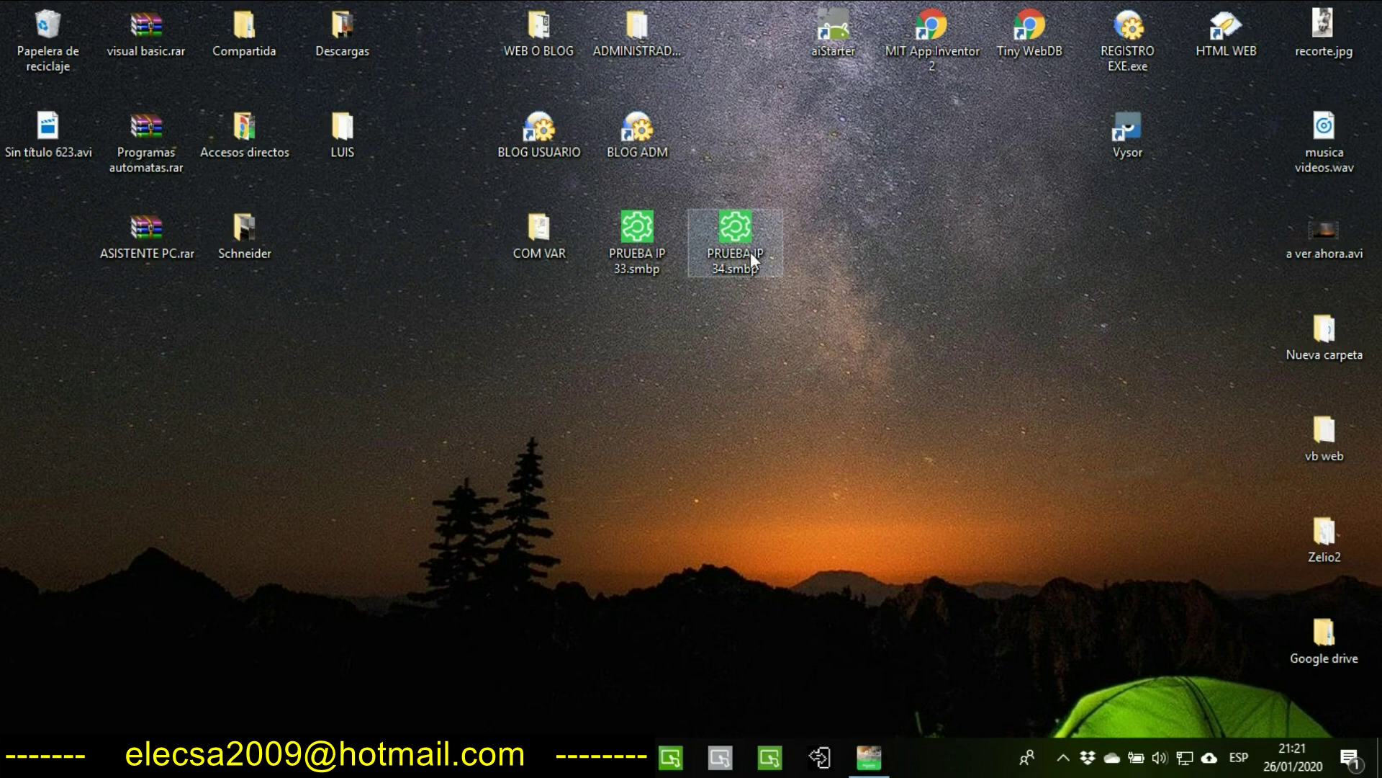
mouse_move(736, 246)
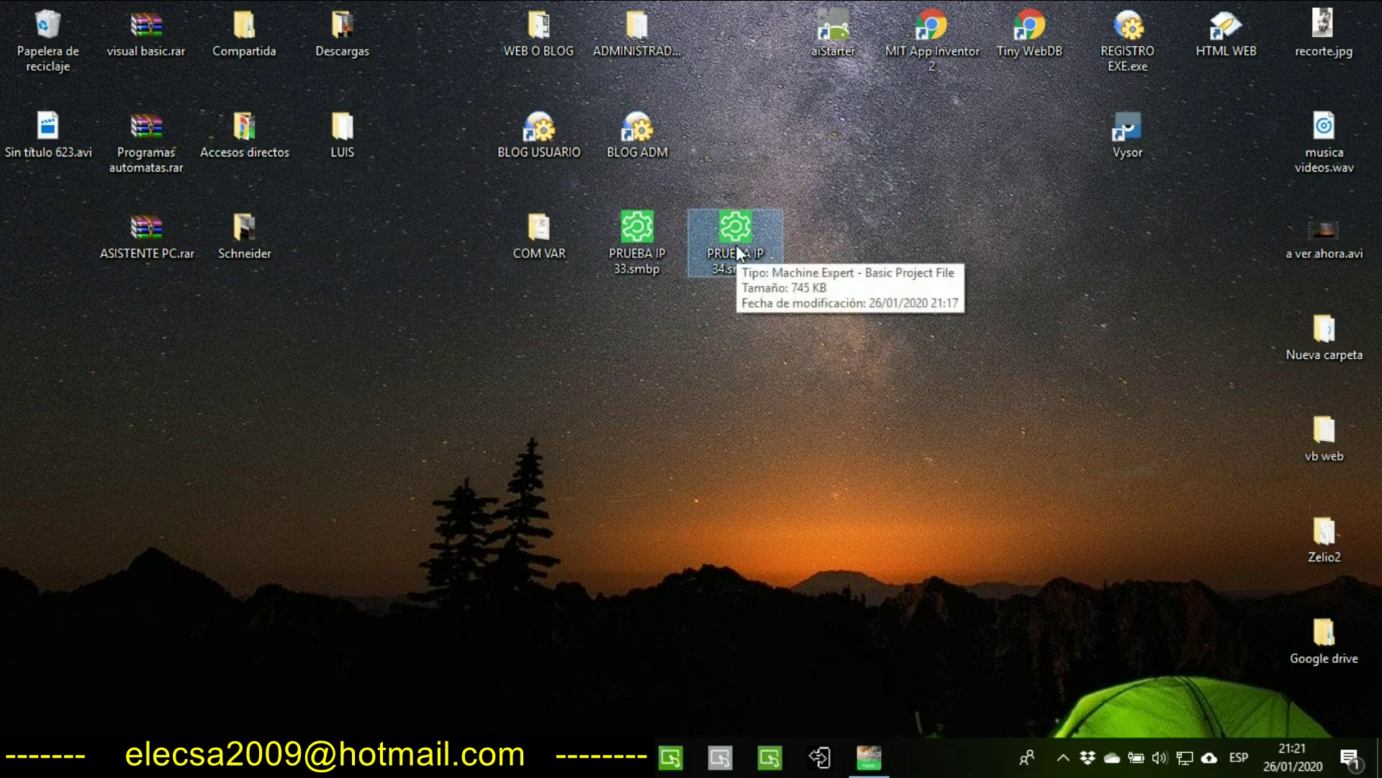
double_click(736, 249)
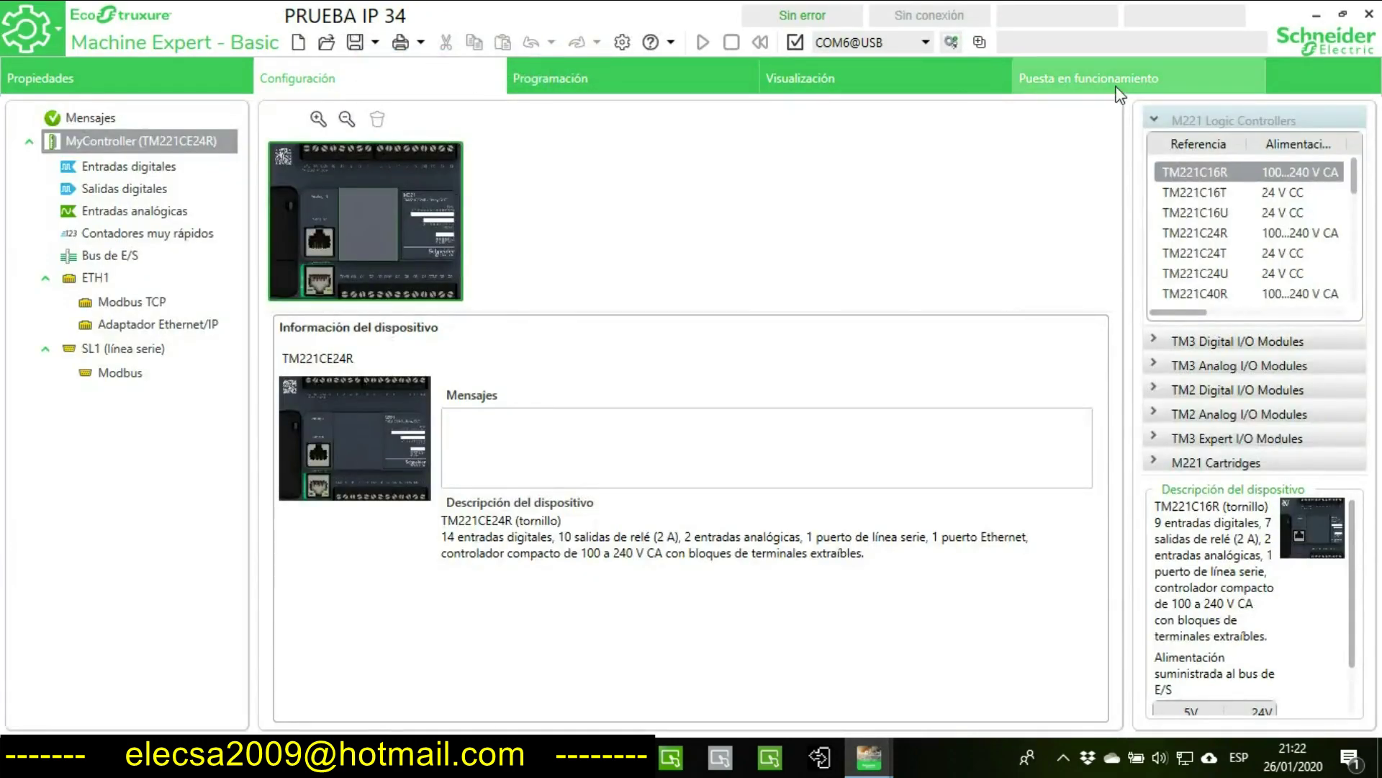
- Log in to the controller at Ethernet address 192.168.0.34 instead of through COM6@USB, declining a retry of the USB connection
left_click(1120, 86)
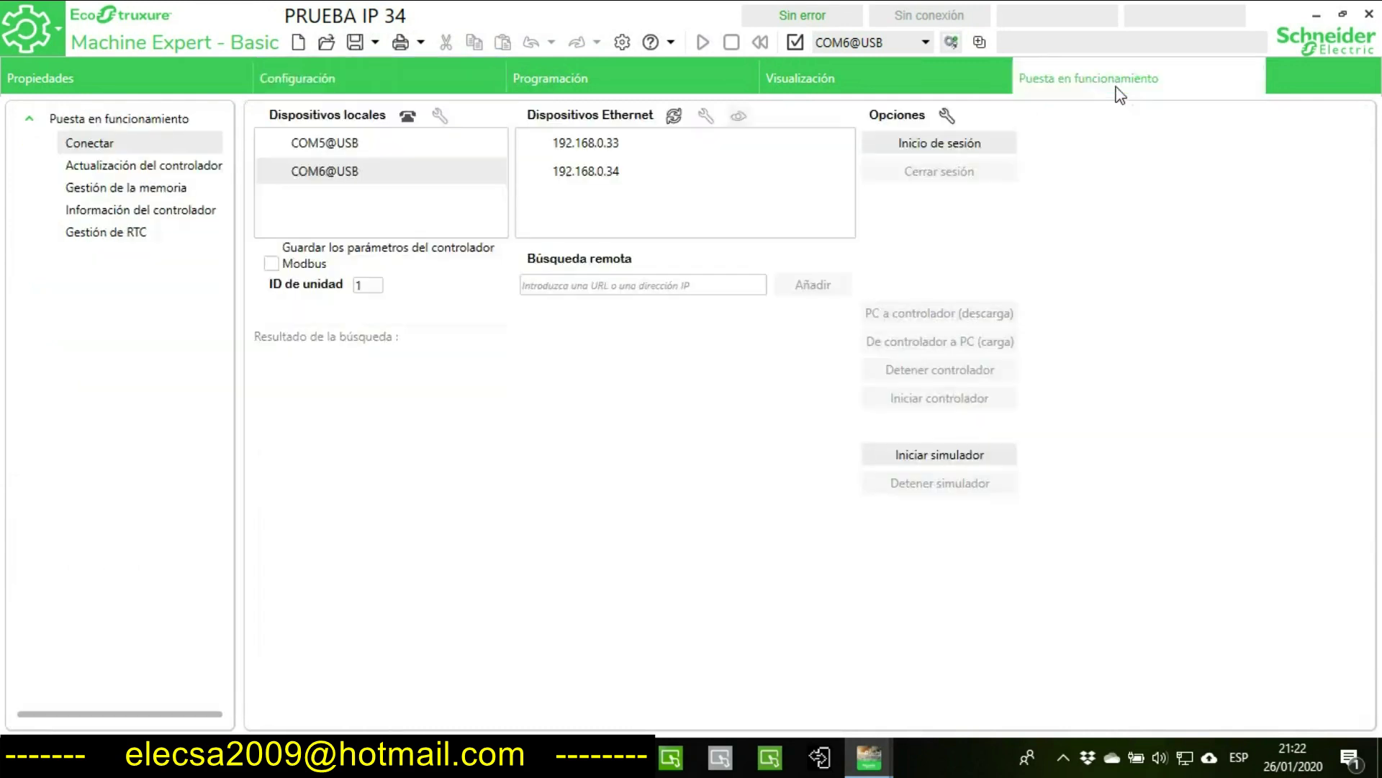
left_click(946, 151)
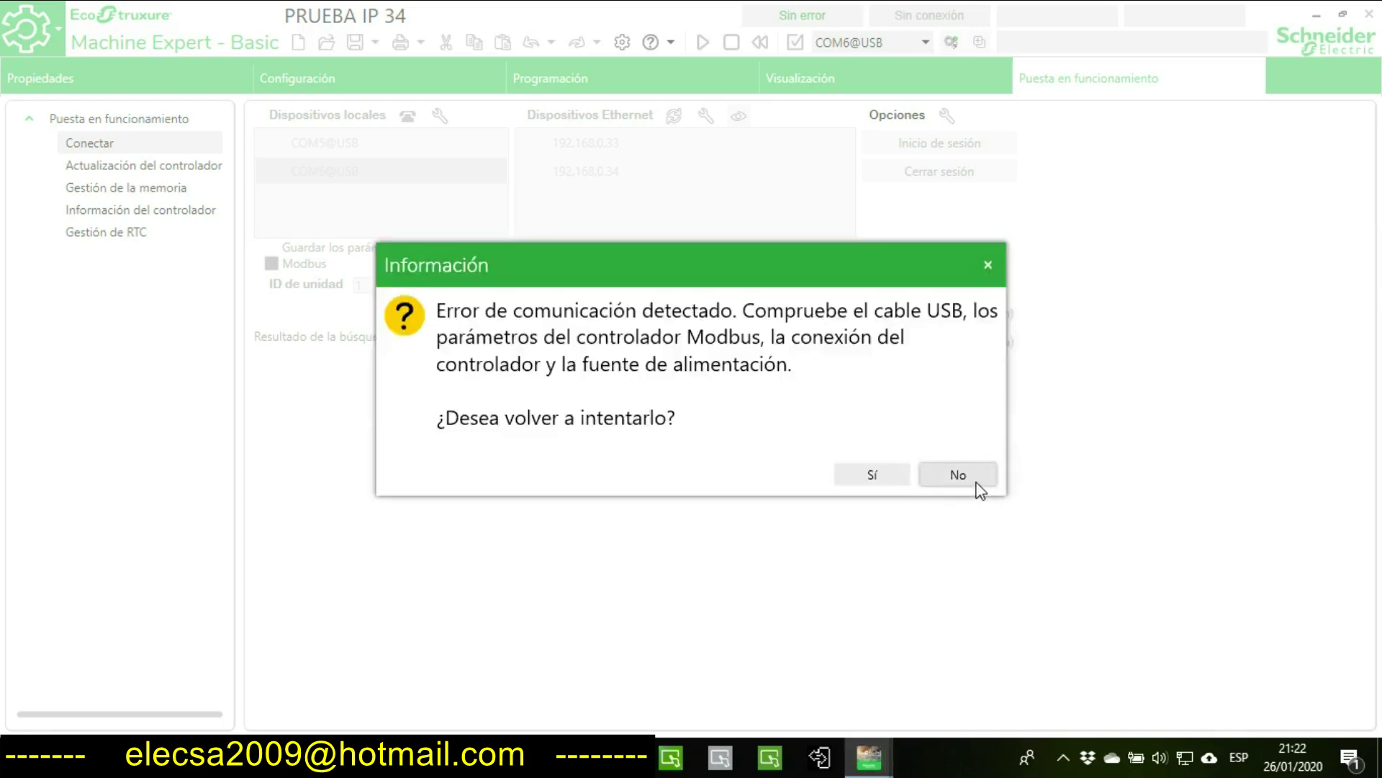
left_click(958, 475)
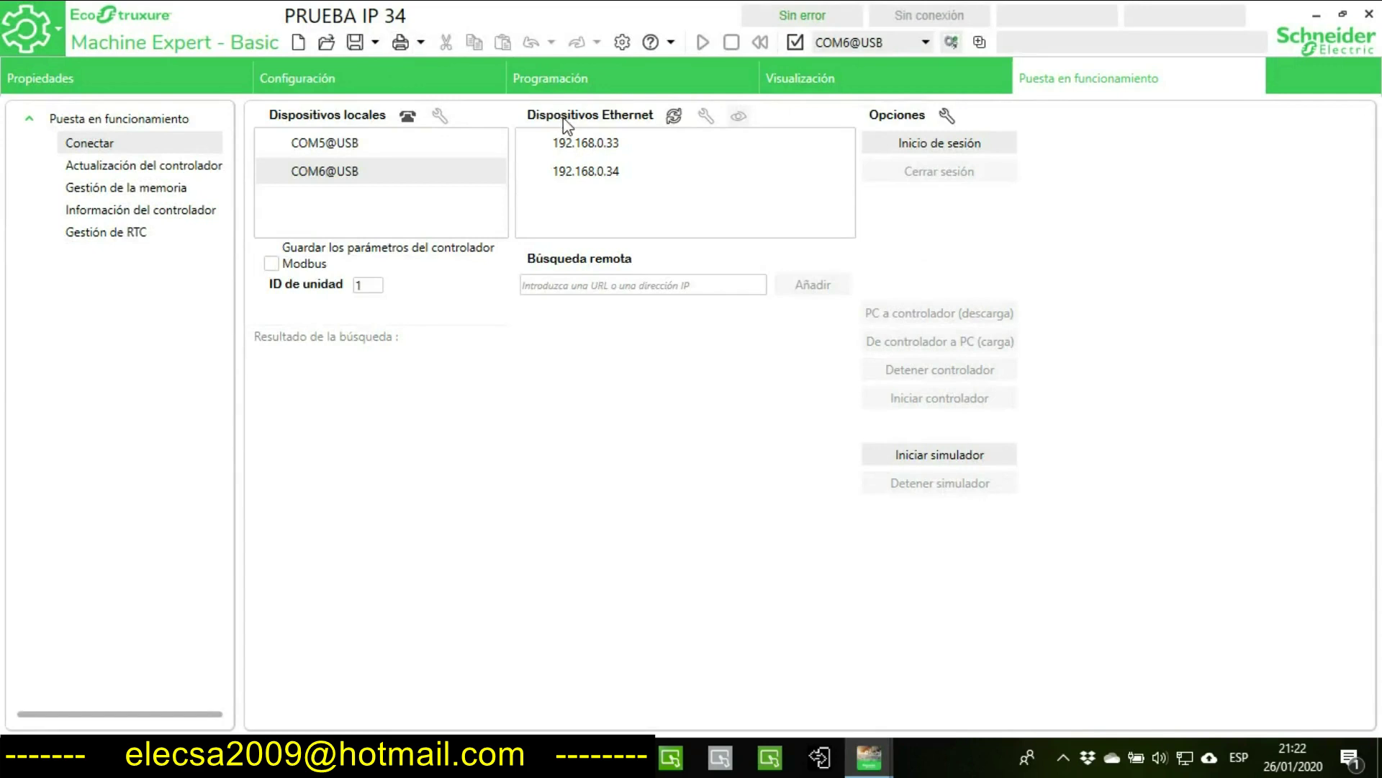
left_click(585, 171)
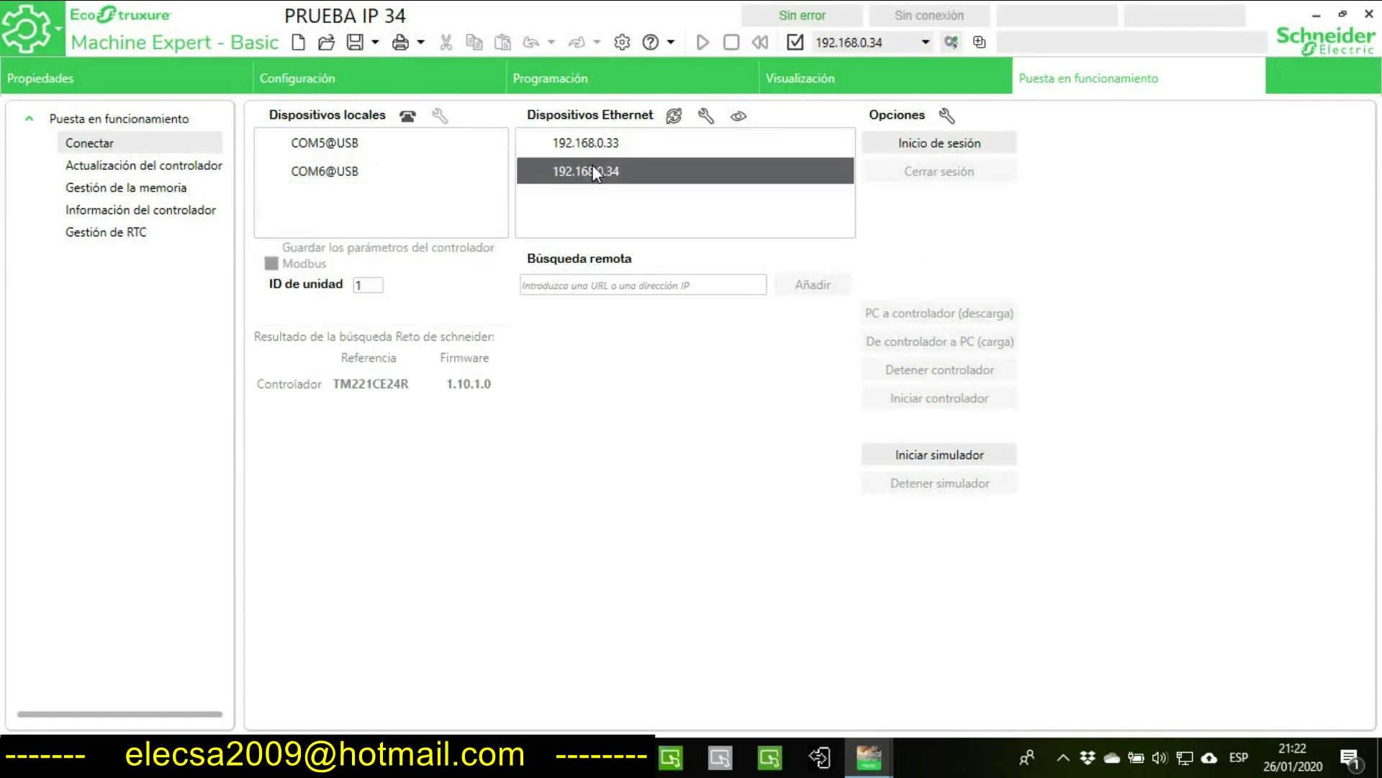
left_click(909, 146)
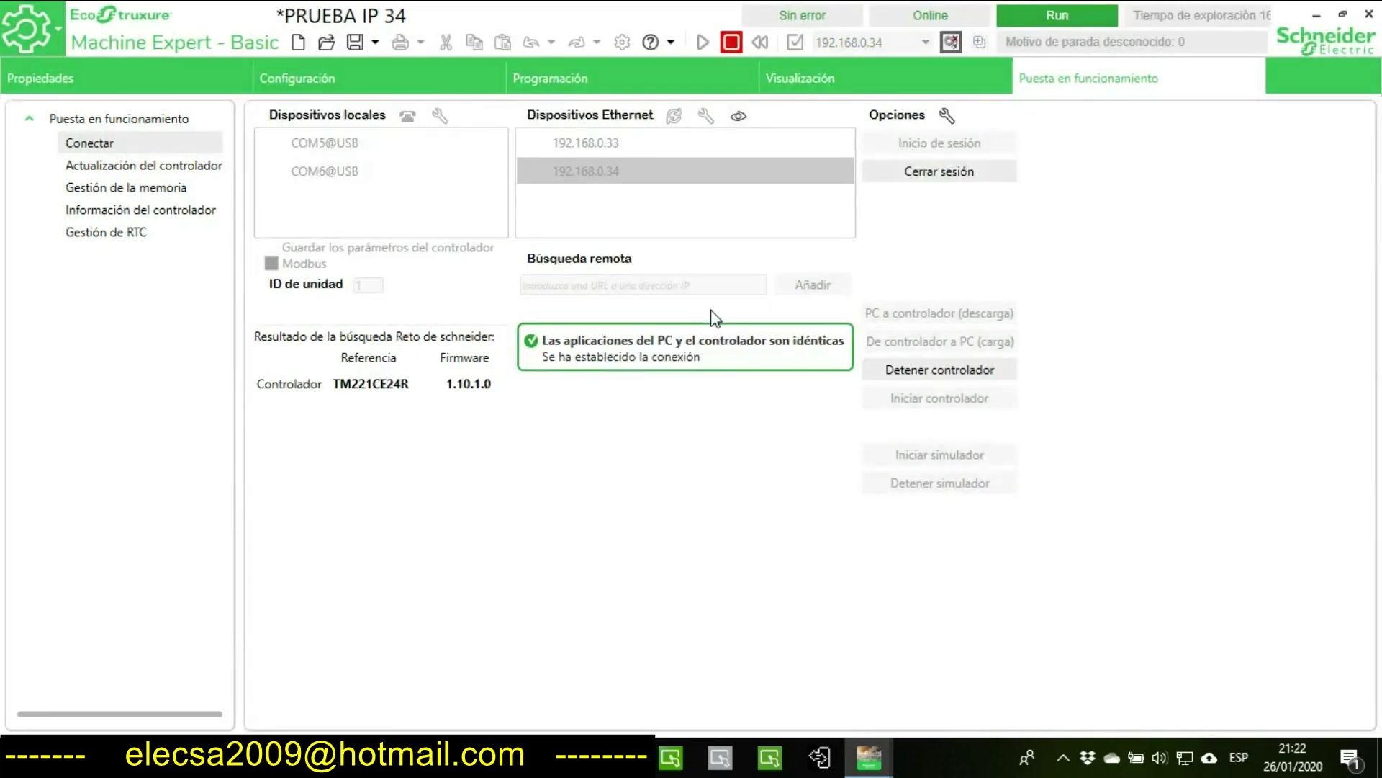
- Examine the BIT, BOMBAS Y SECTORES and PALABRAS animation table values of controller 192.168.0.34 in an enlarged table area
left_click(555, 88)
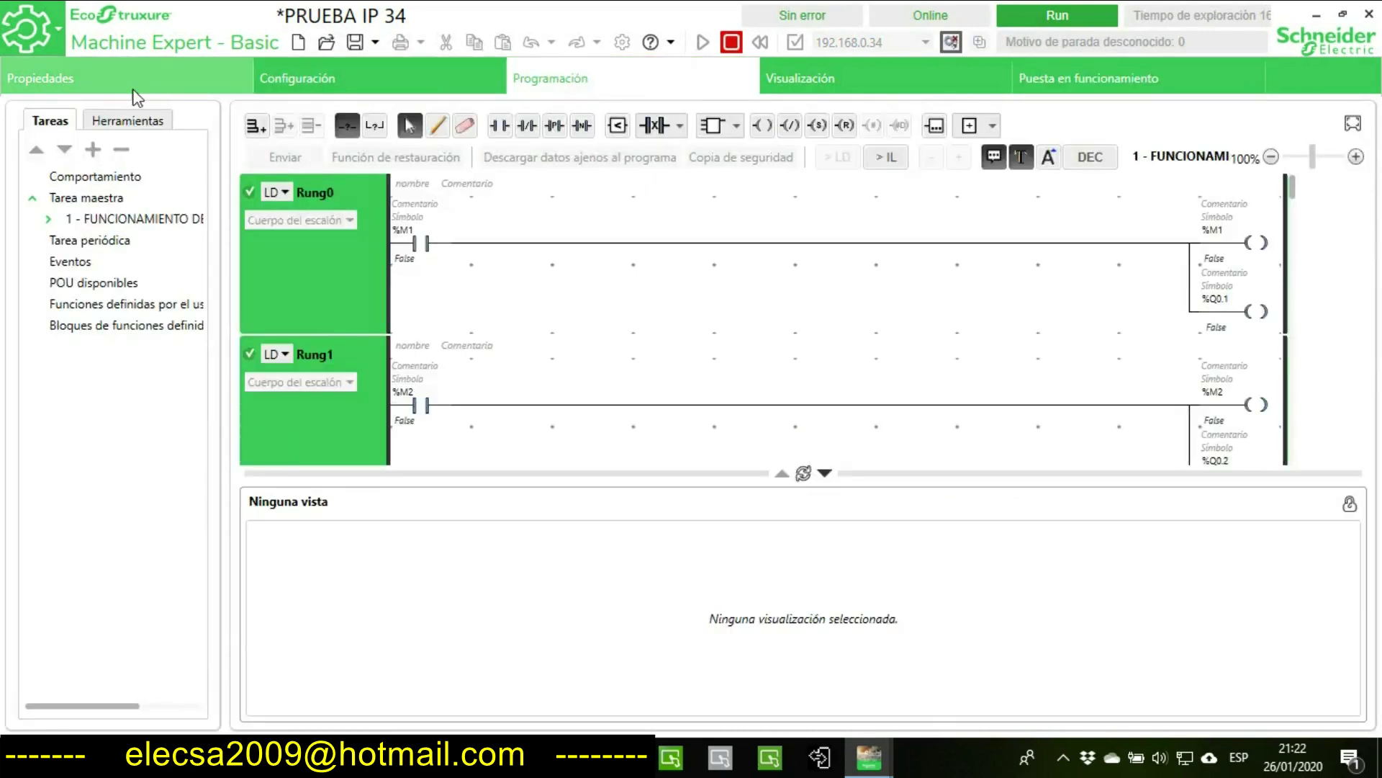
left_click(116, 118)
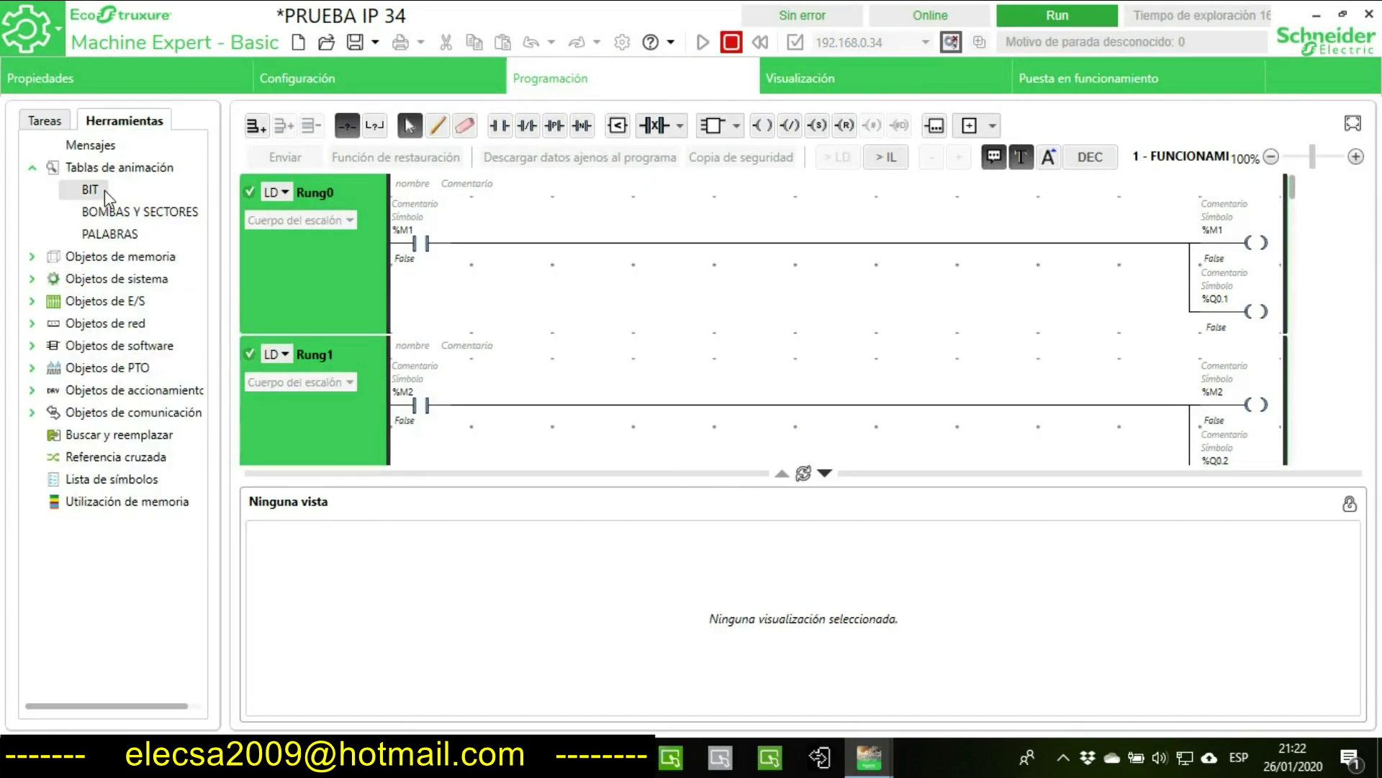
left_click(105, 190)
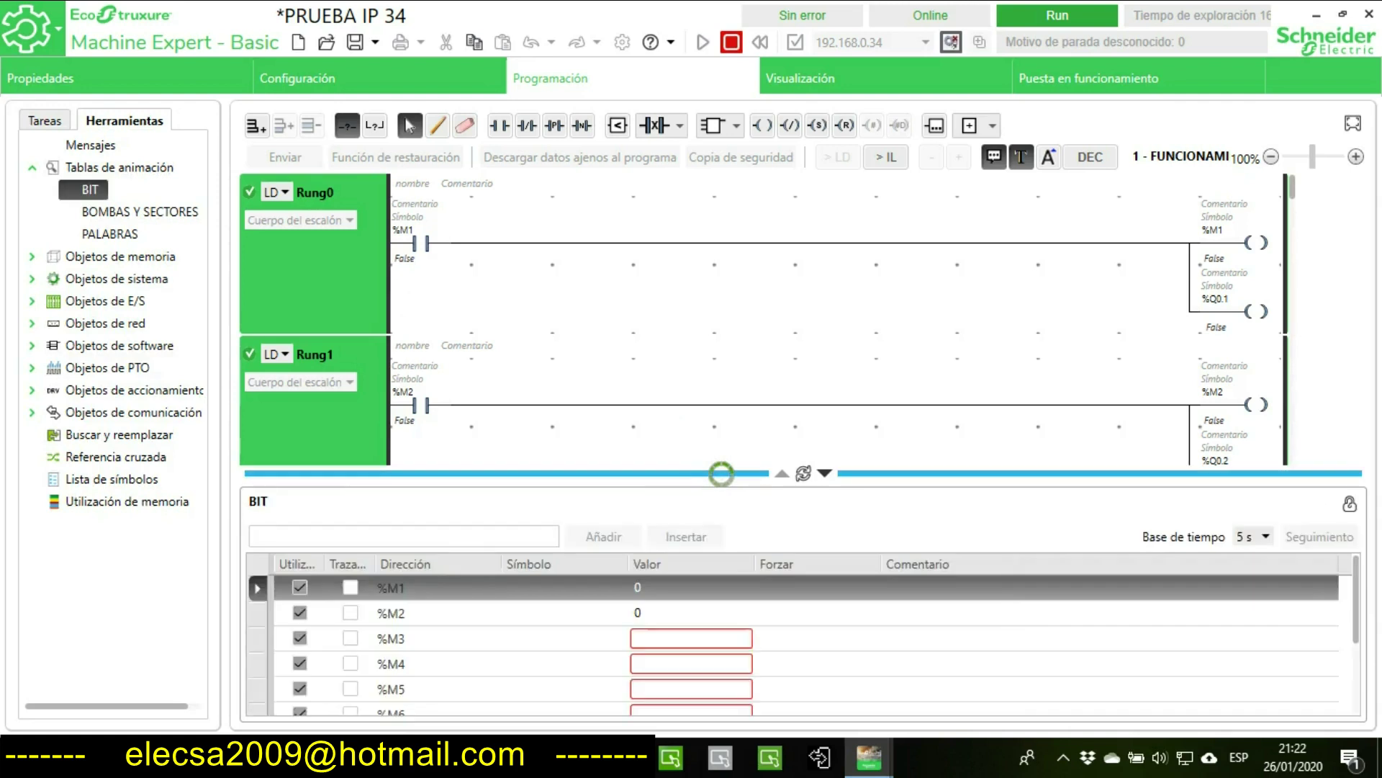
left_click_drag(721, 474, 666, 173)
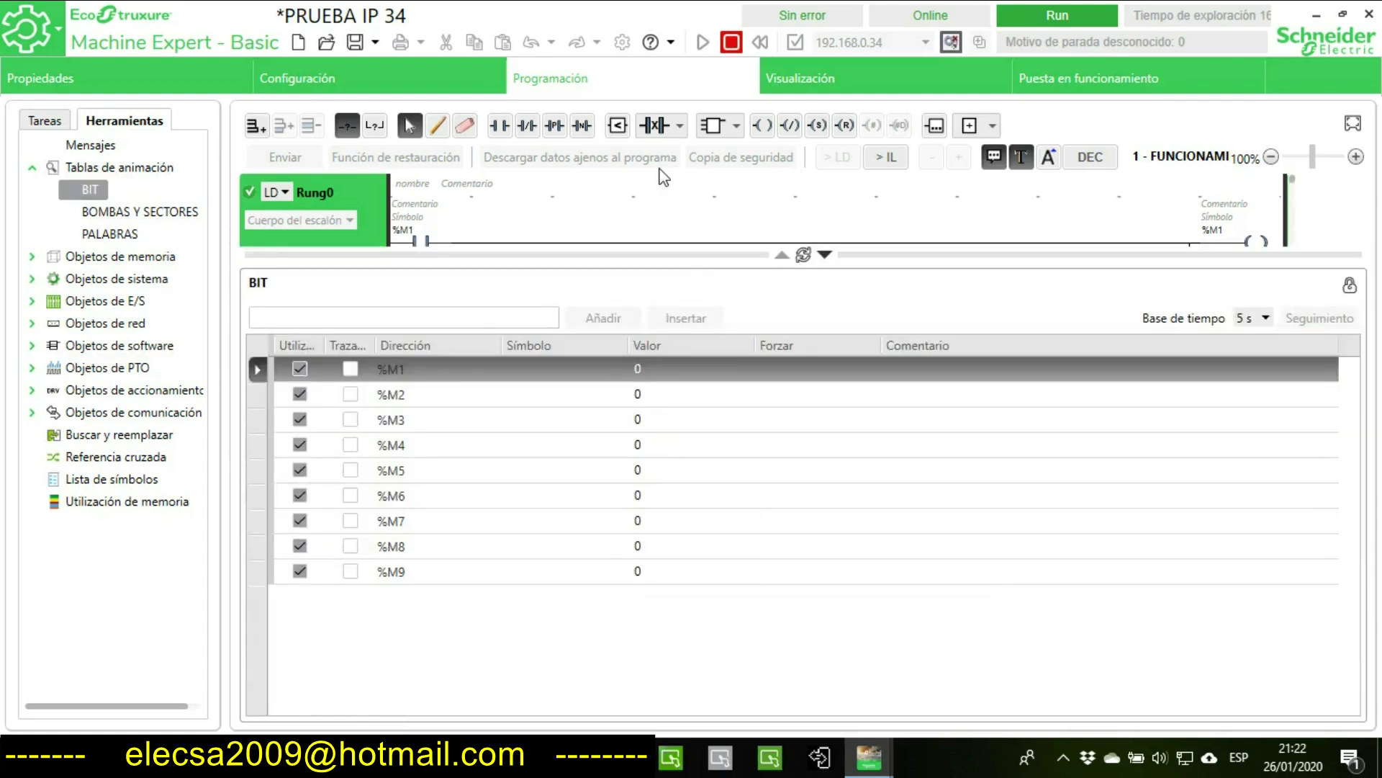
left_click(141, 213)
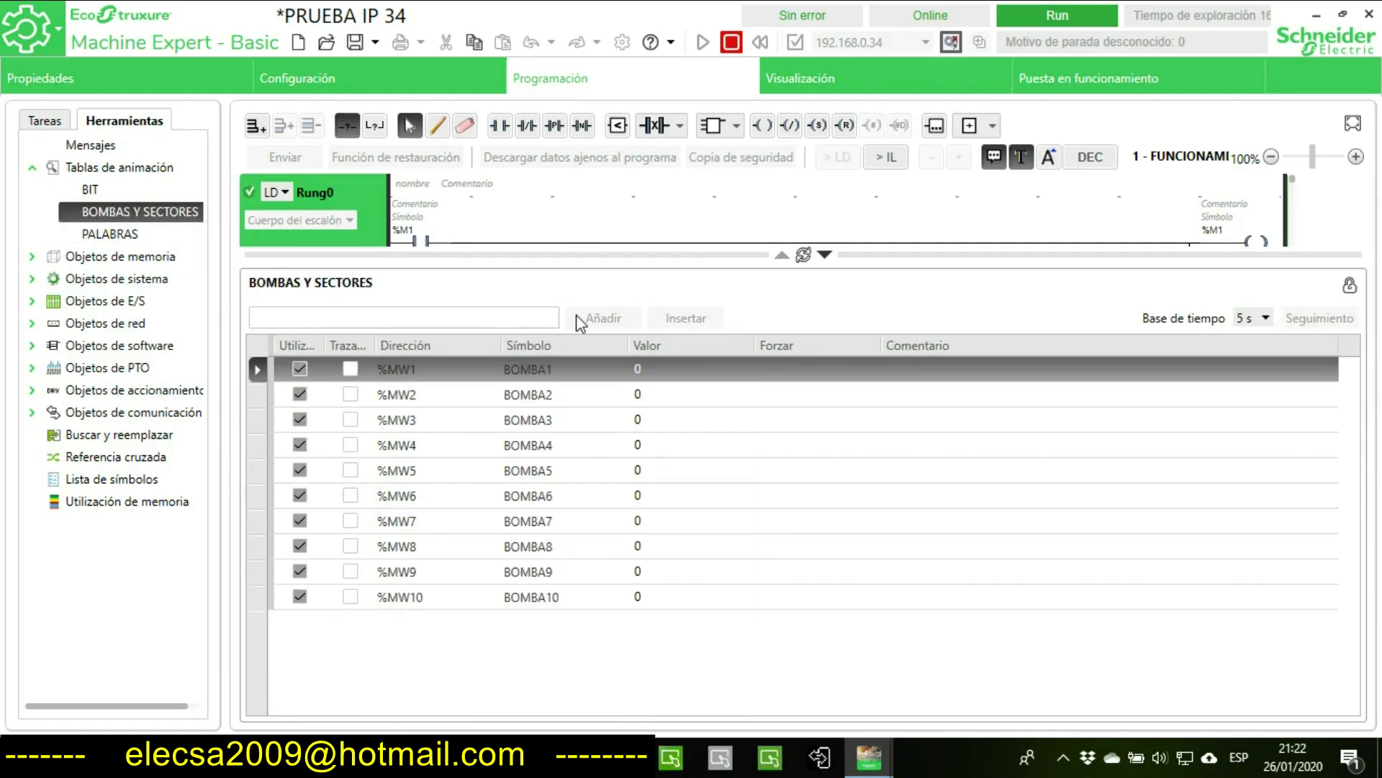
left_click(114, 236)
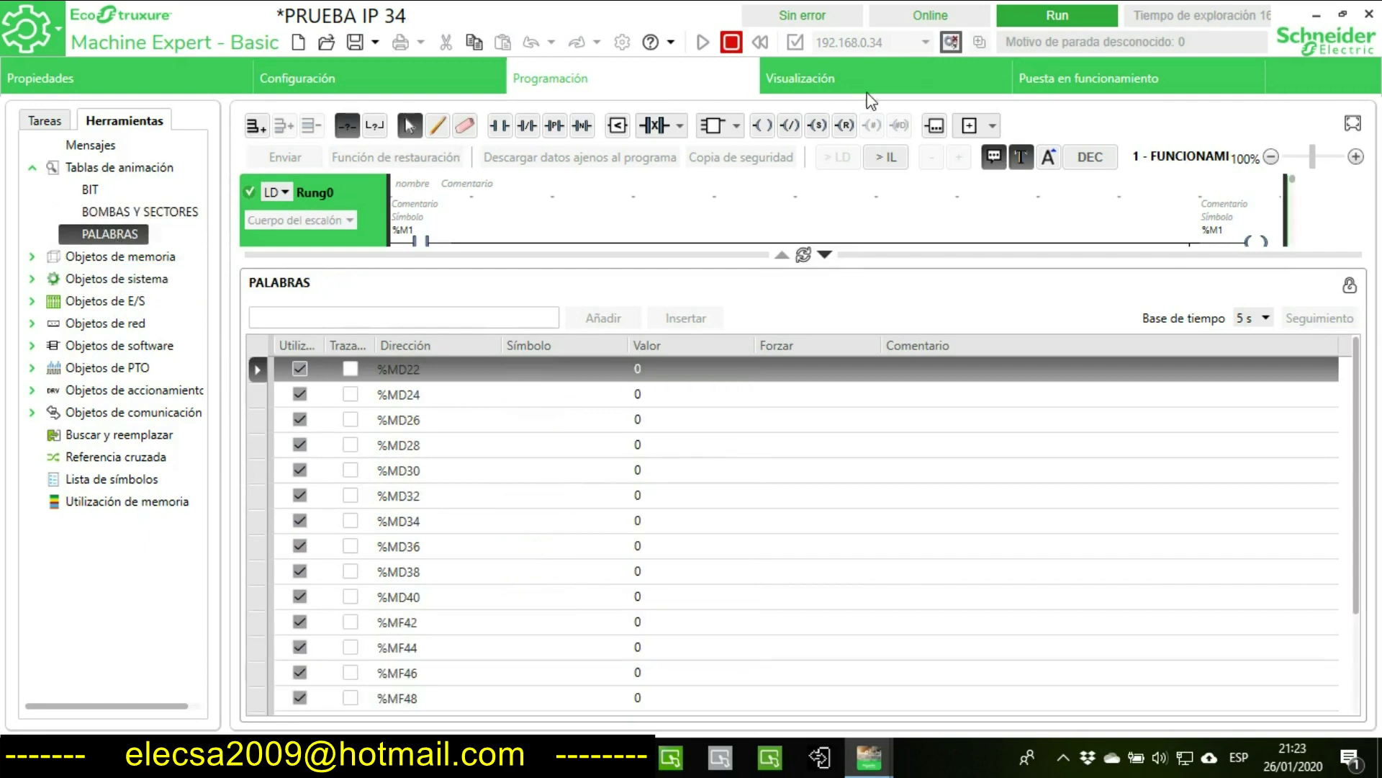
- Log out of controller 192.168.0.34 and minimize the PRUEBA IP 34 project
left_click(1089, 75)
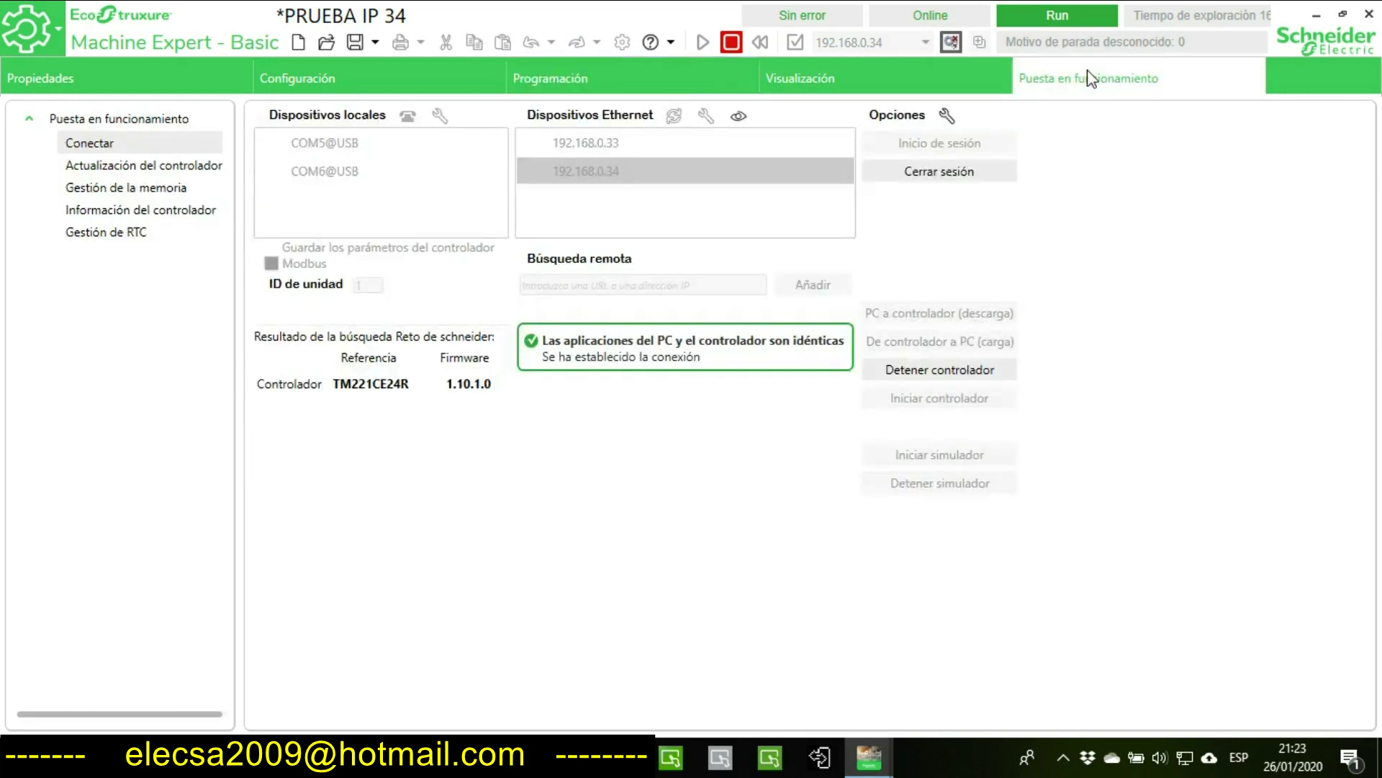
left_click(931, 170)
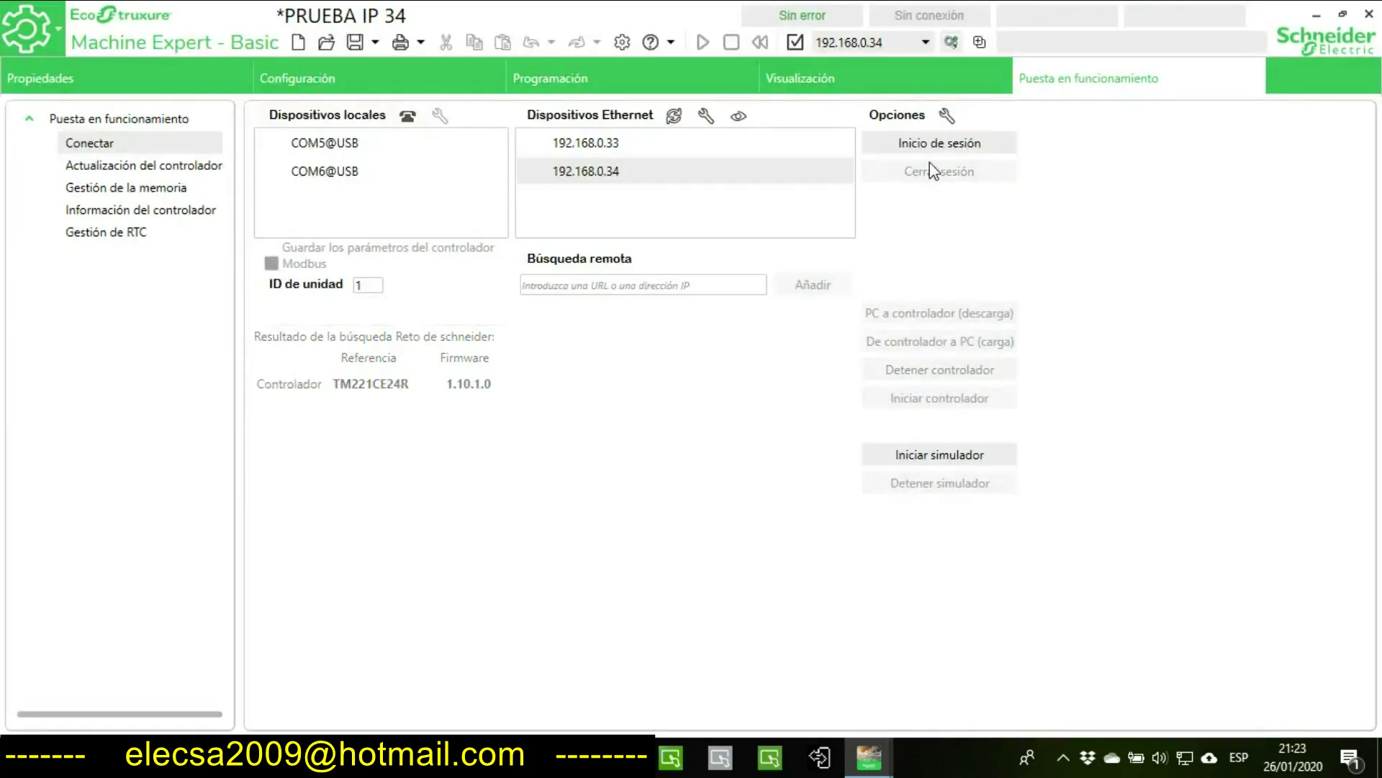
left_click(1313, 15)
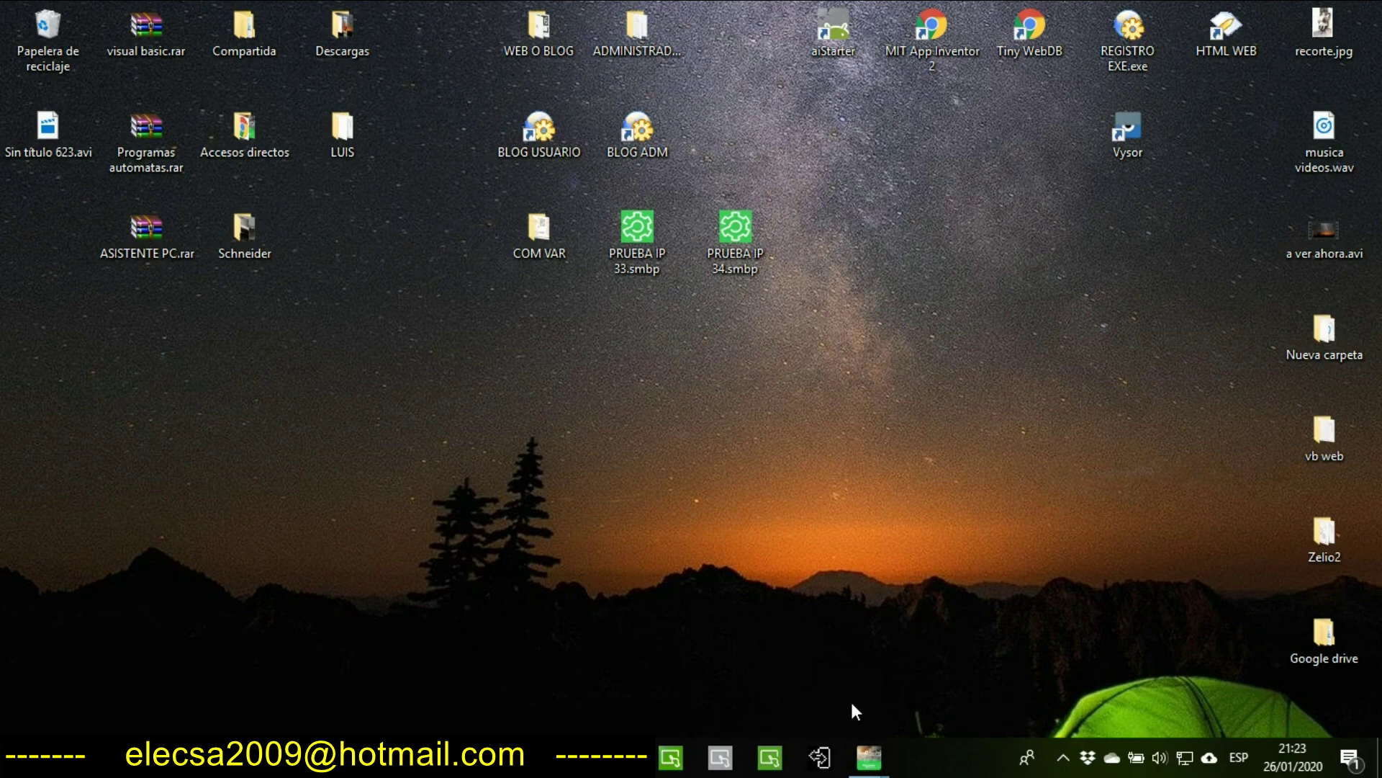
- Open MAESTRO.sln from the MAESTRO subfolder of the desktop folder COM VAR in Visual Studio and close the folder window
mouse_move(1185, 760)
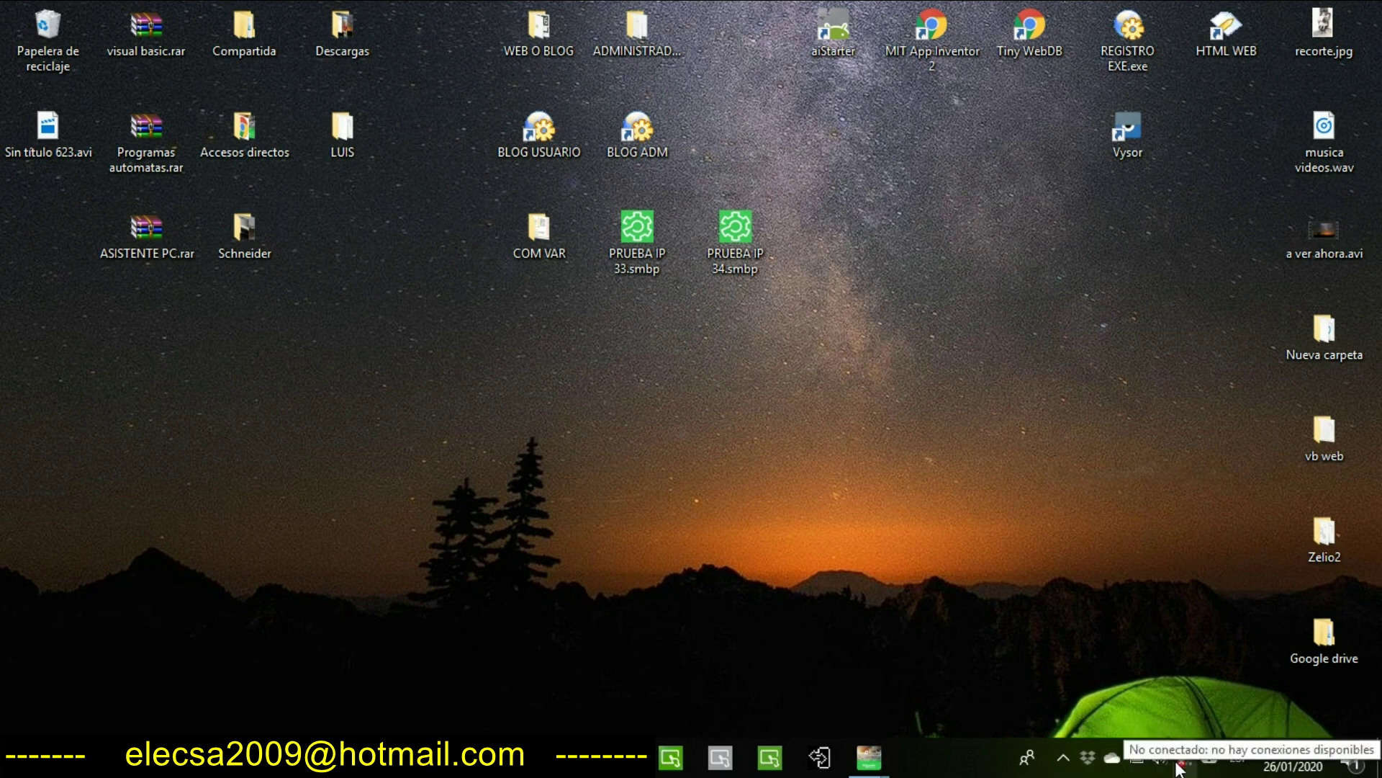
left_click(525, 249)
double_click(526, 253)
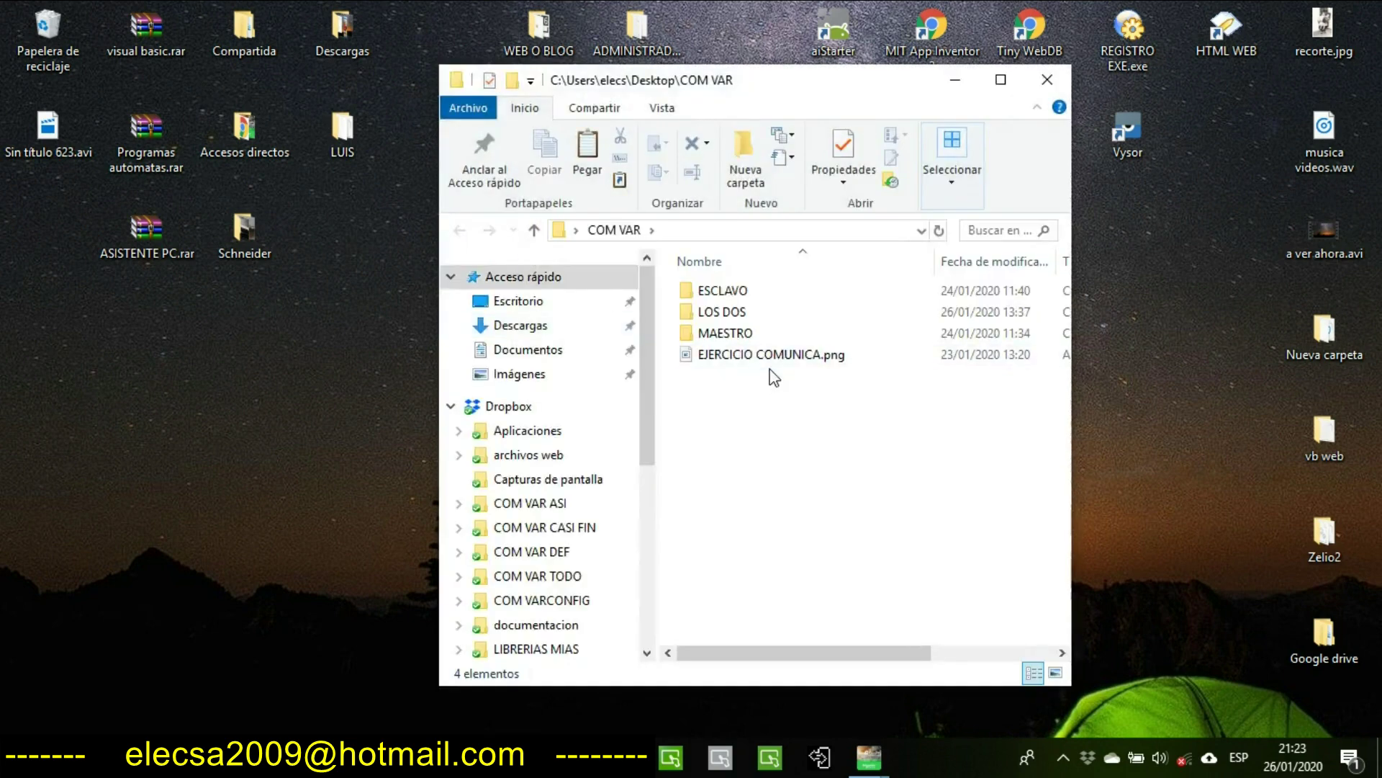
double_click(716, 335)
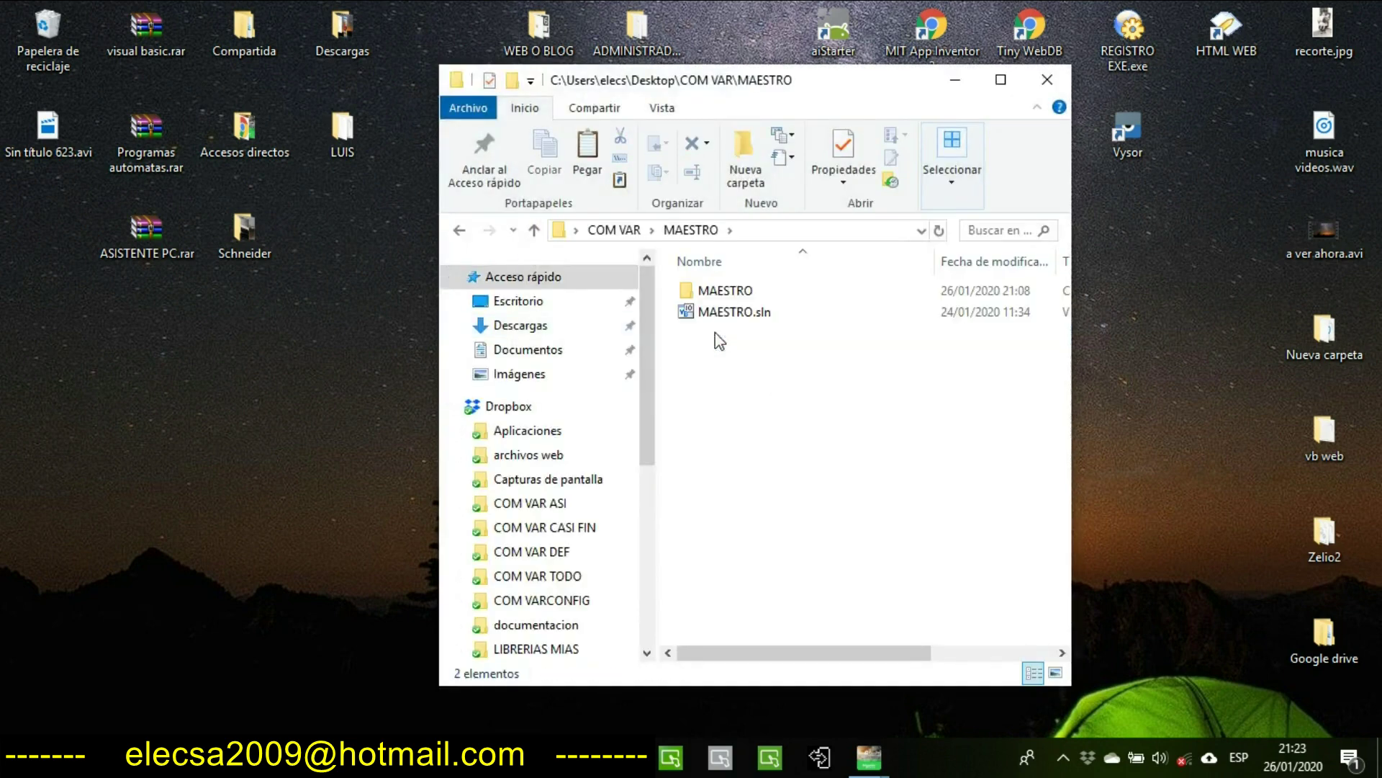
double_click(724, 313)
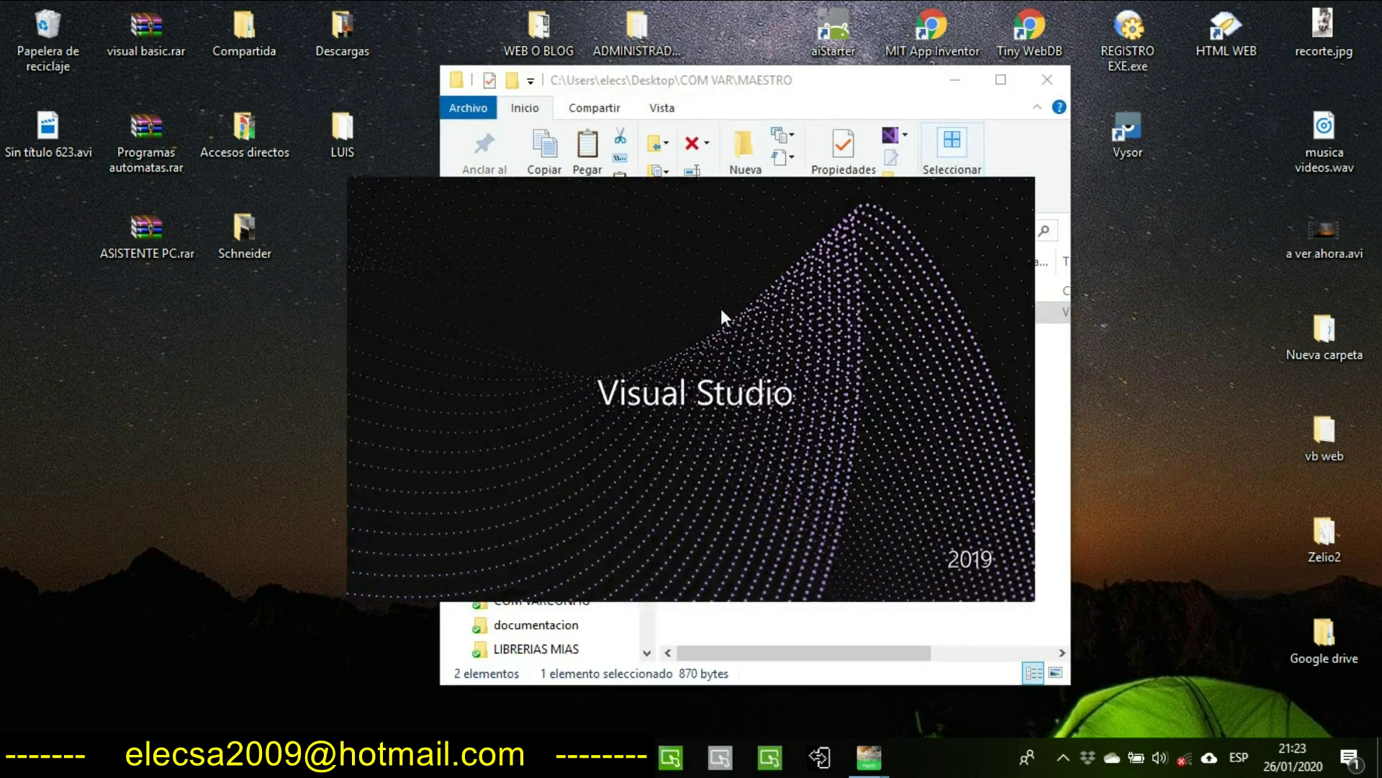
left_click(1049, 83)
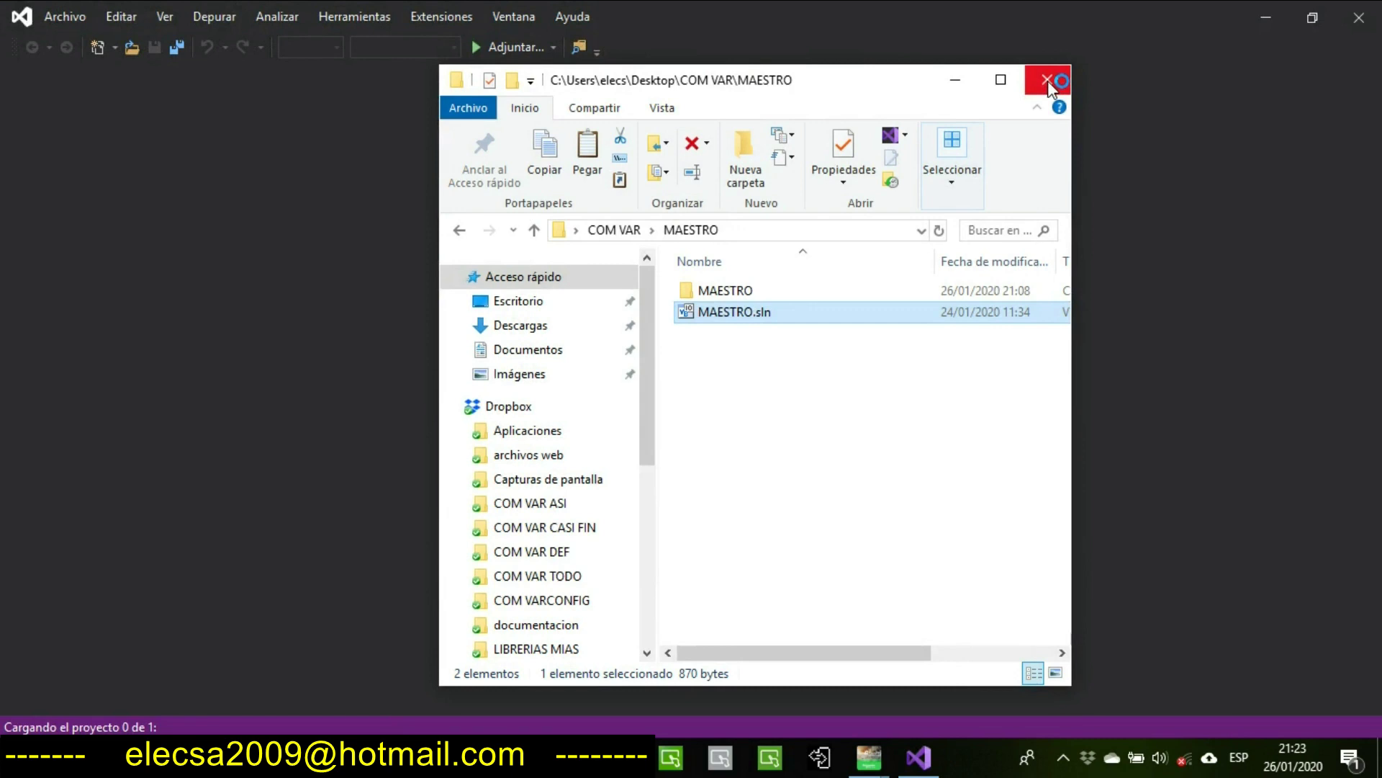
left_click(1049, 81)
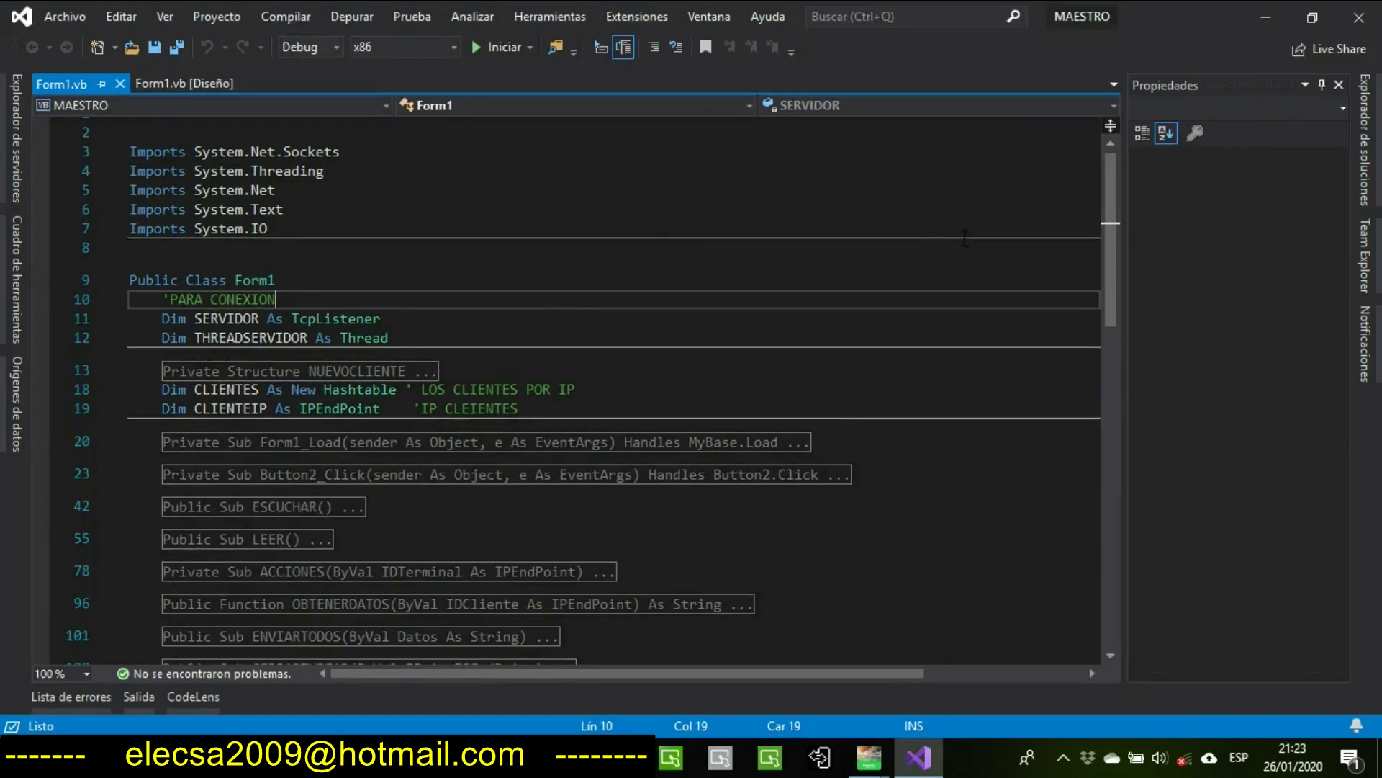
- Run the MAESTRO project from the Form1 design view, minimize Visual Studio and move the MAESTRO window toward the middle of the desktop
left_click_drag(1112, 219, 413, 79)
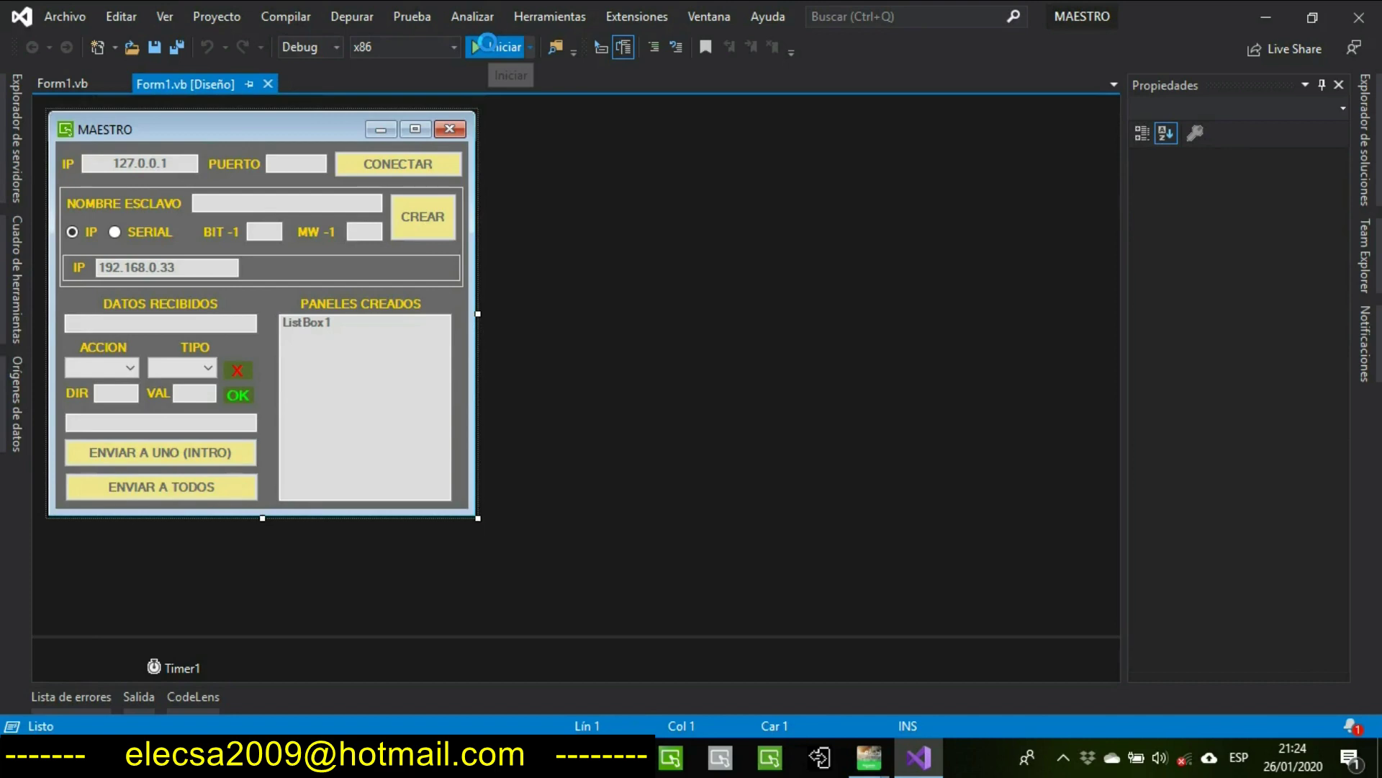
left_click(1275, 24)
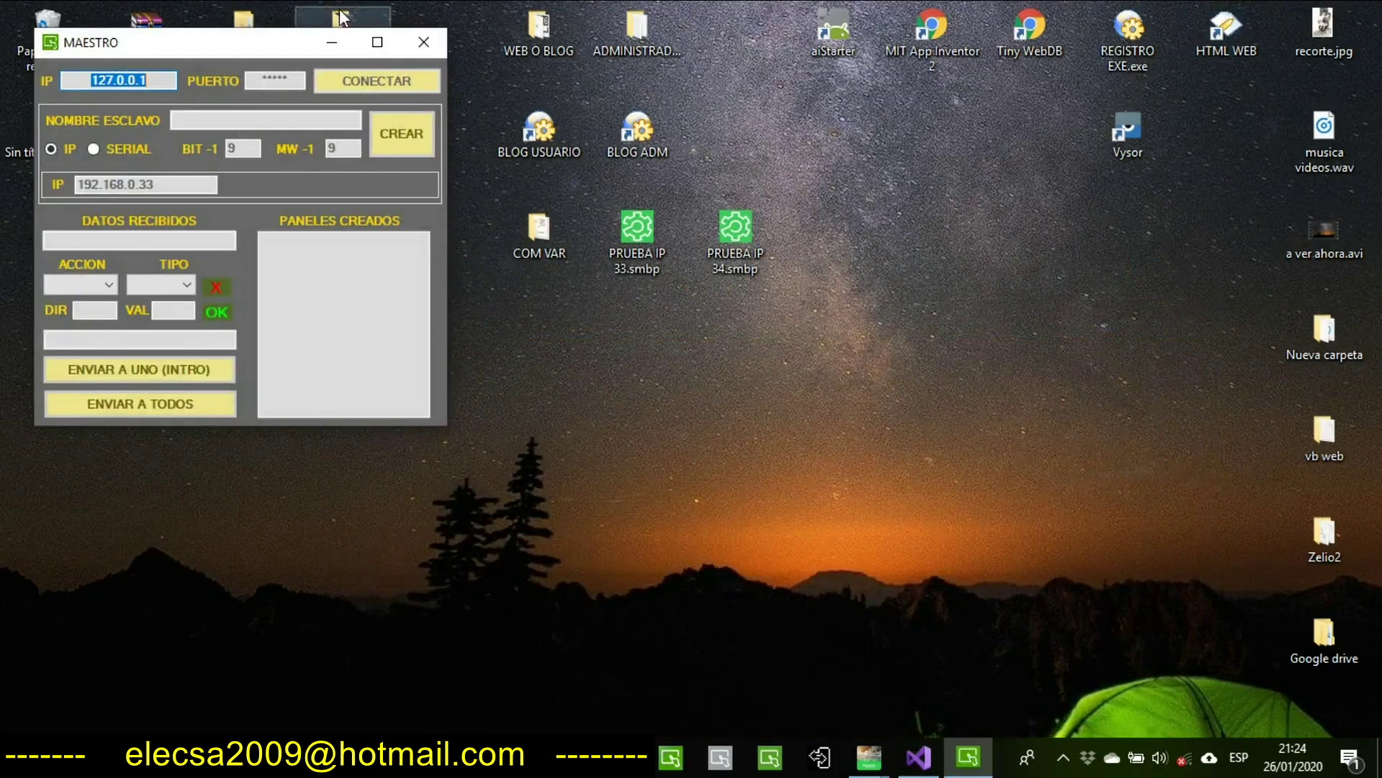
left_click_drag(205, 43, 836, 108)
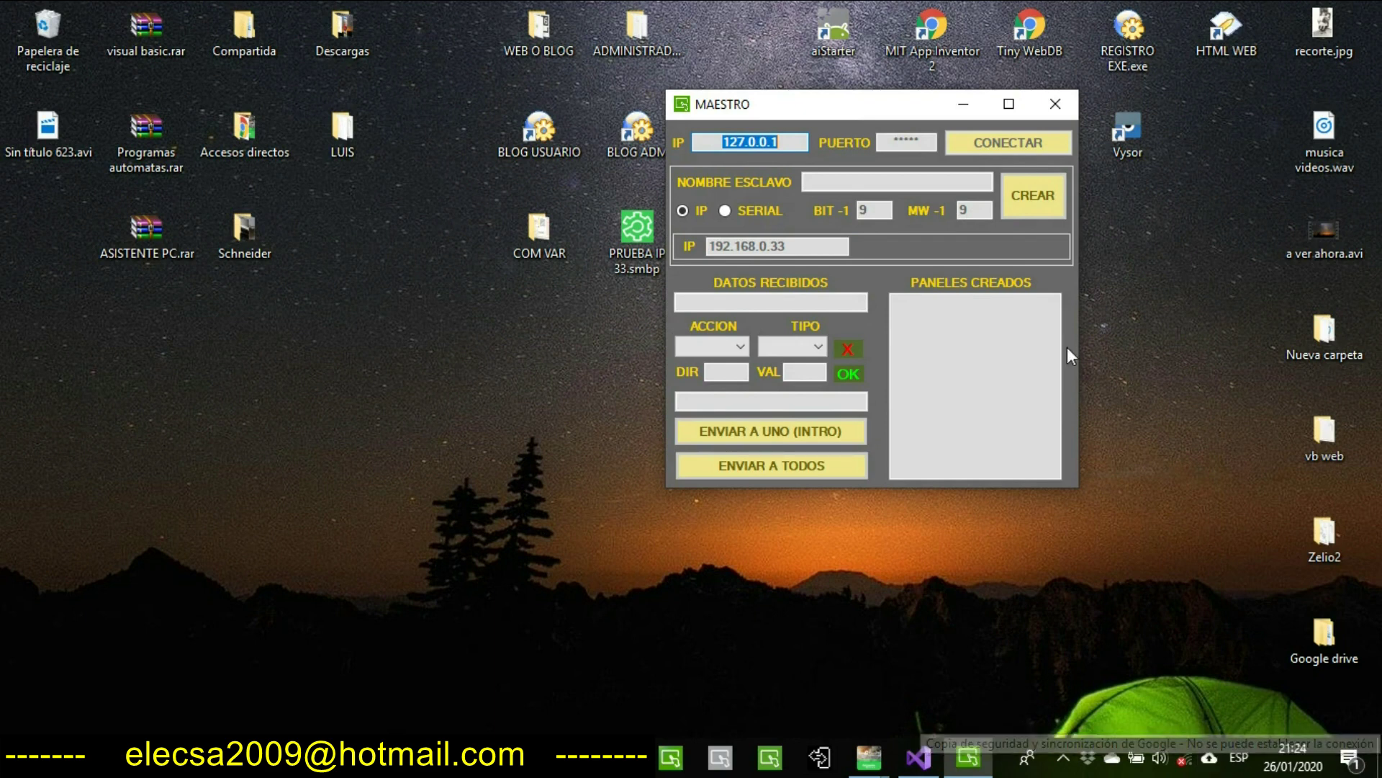
- Connect the MAESTRO server using the IP 127.0.0.1 and the prefilled port, moving its window closer to the desktop's upper edge
left_click(797, 138)
double_click(797, 138)
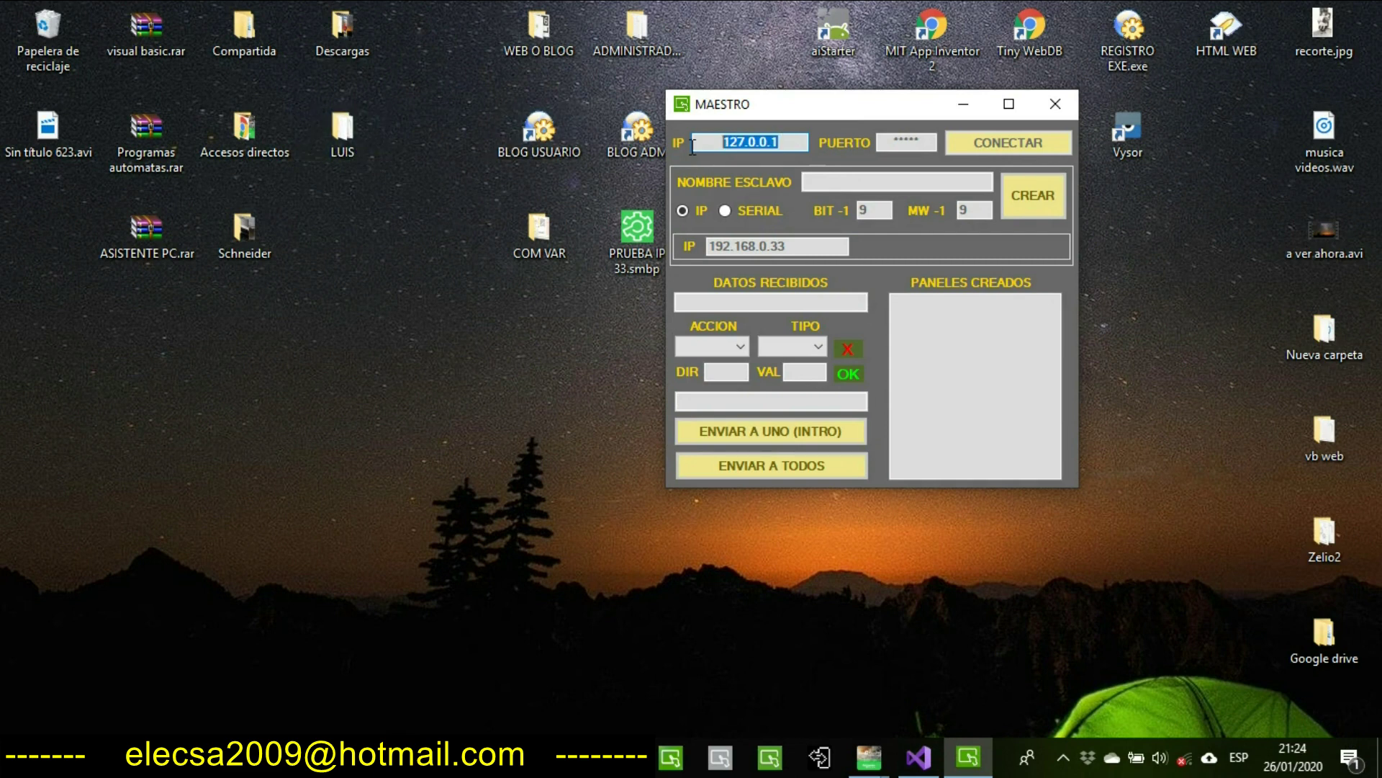
key("Tab")
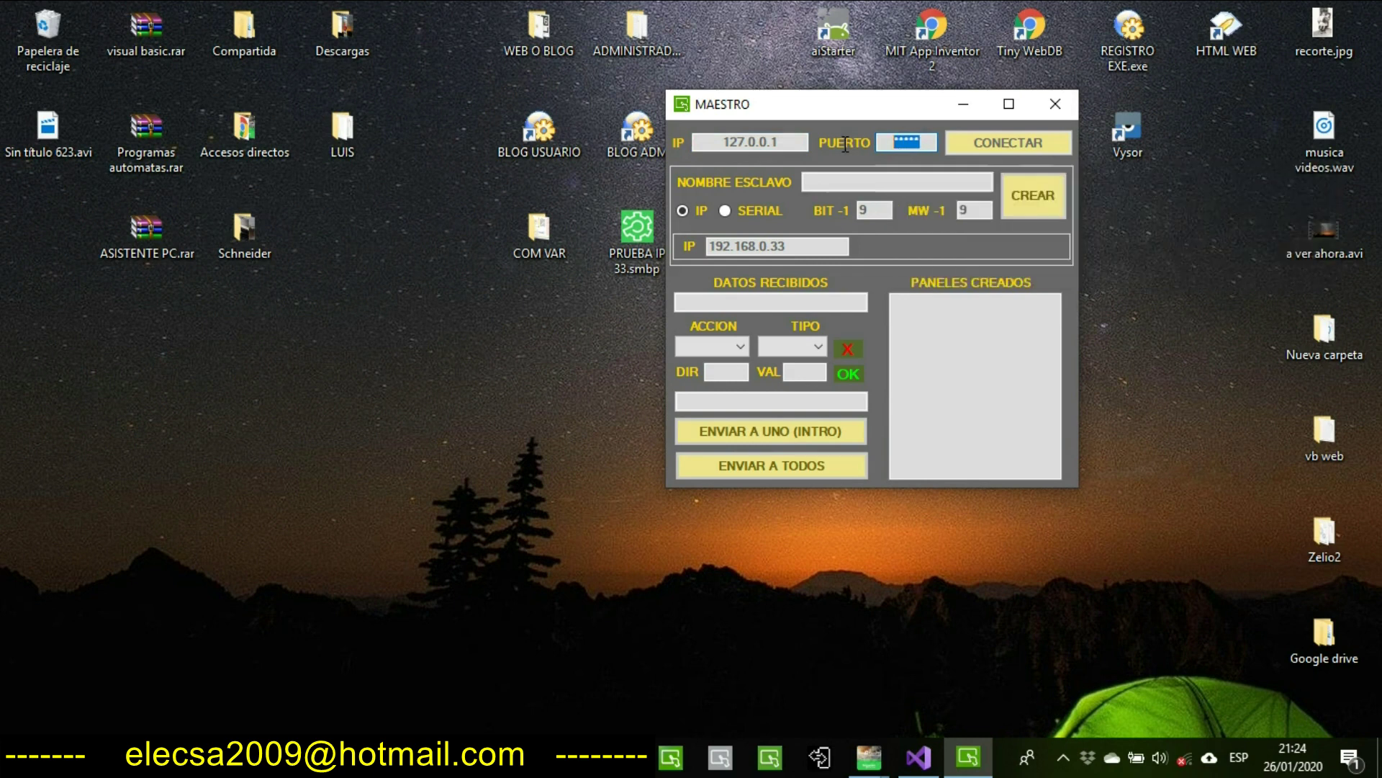
left_click_drag(855, 101, 909, 51)
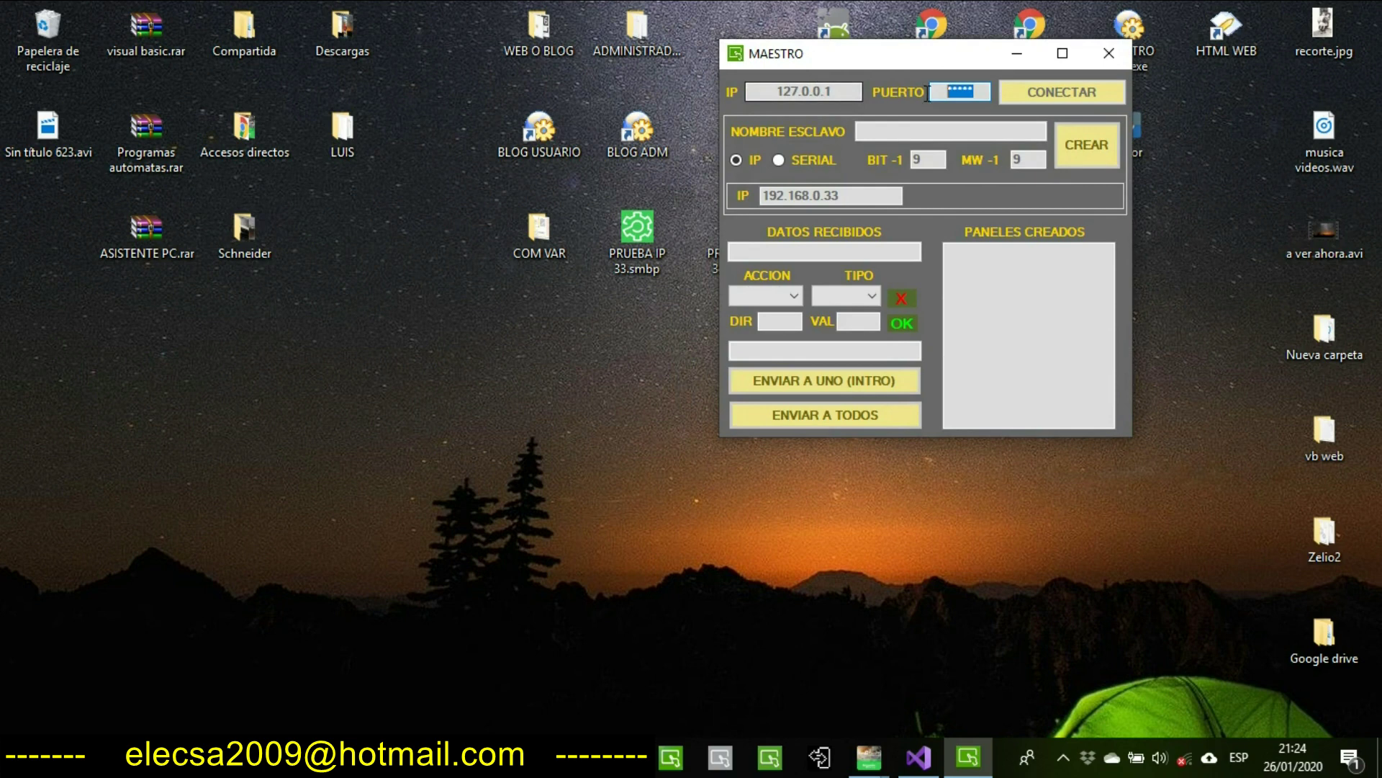
left_click(1025, 93)
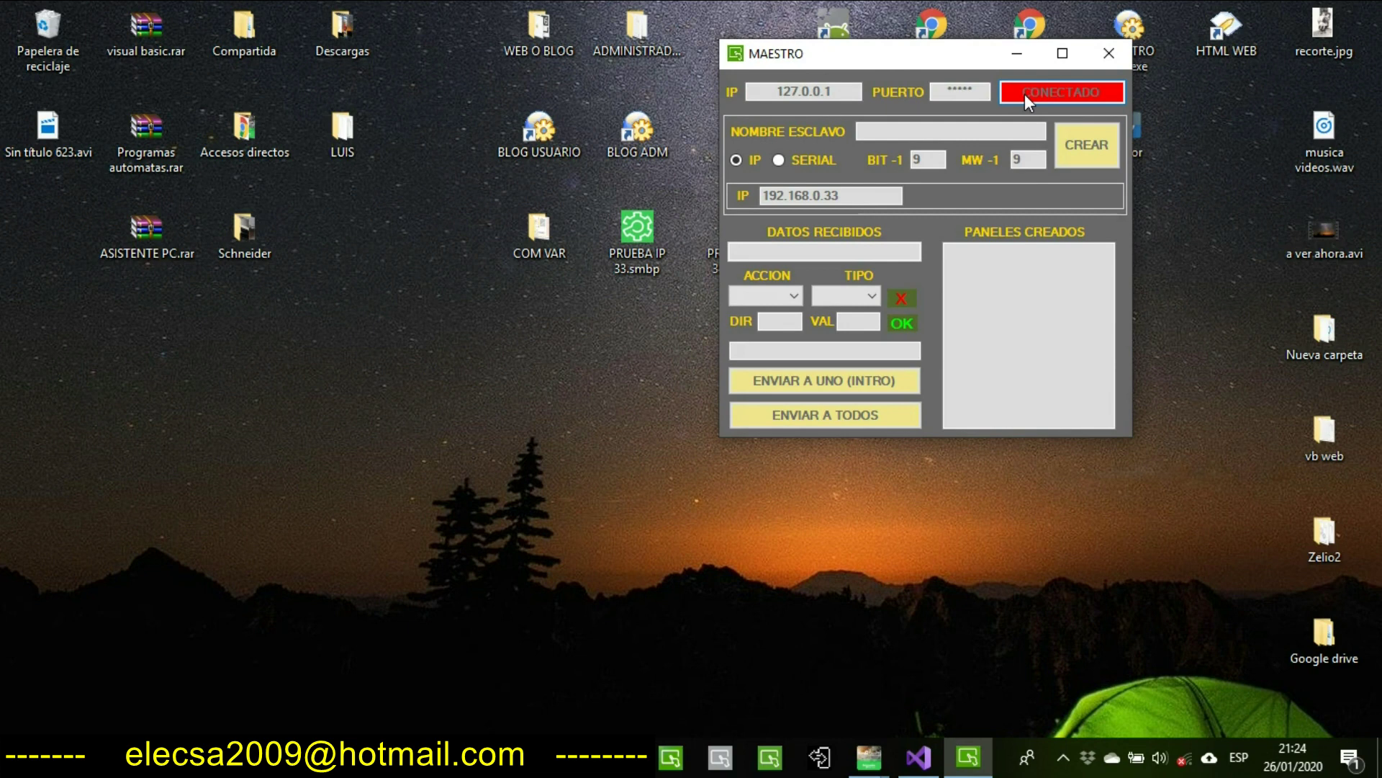
- Set the slave's connection type to SERIAL on port COM5 and open its parity options
left_click(798, 159)
left_click(821, 194)
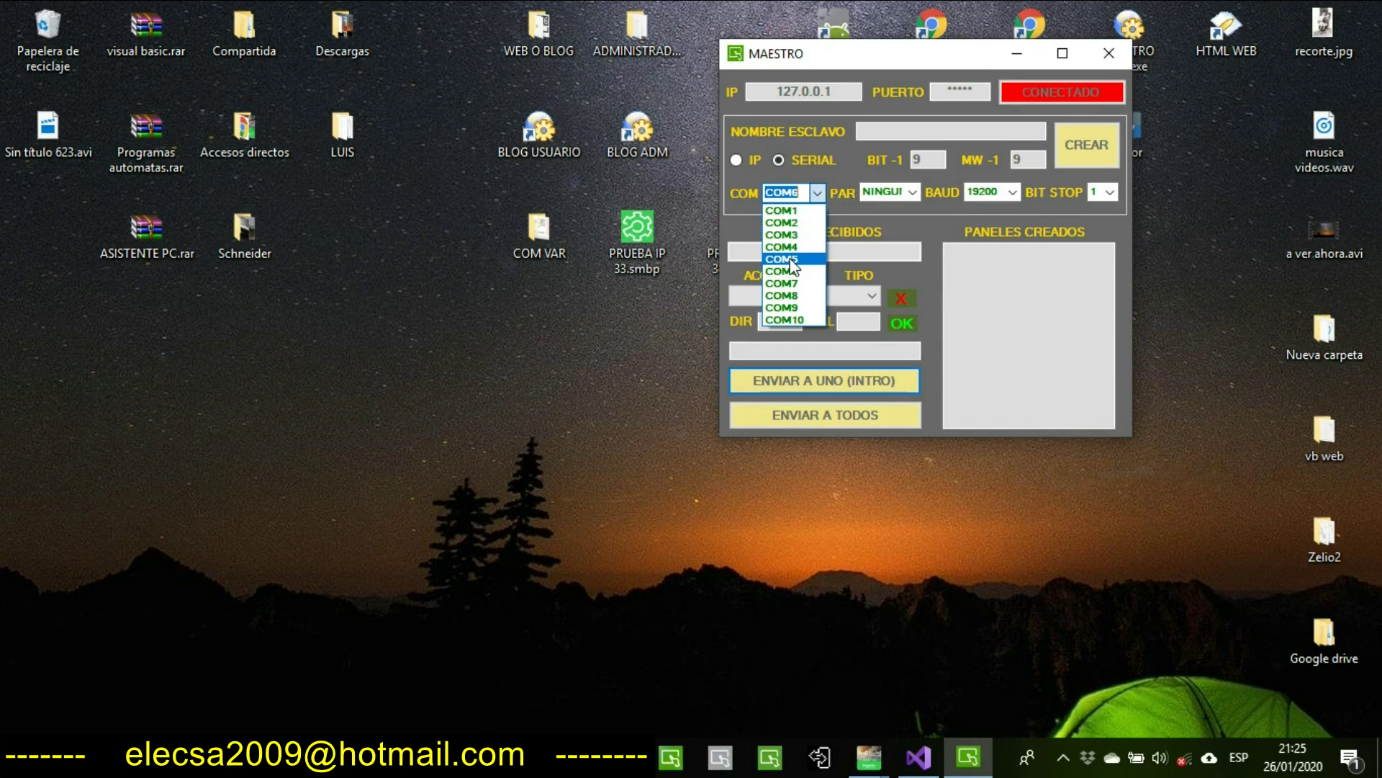
left_click(783, 258)
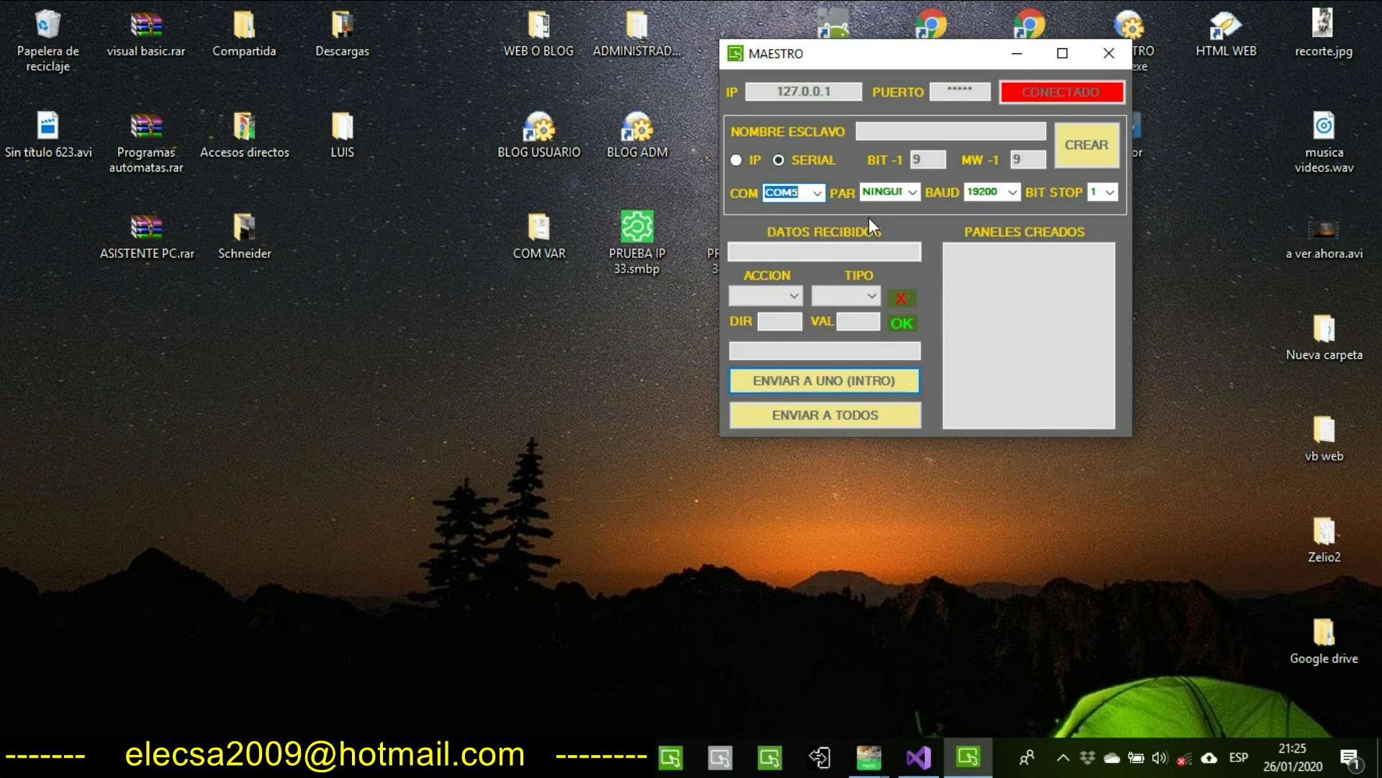
left_click(913, 192)
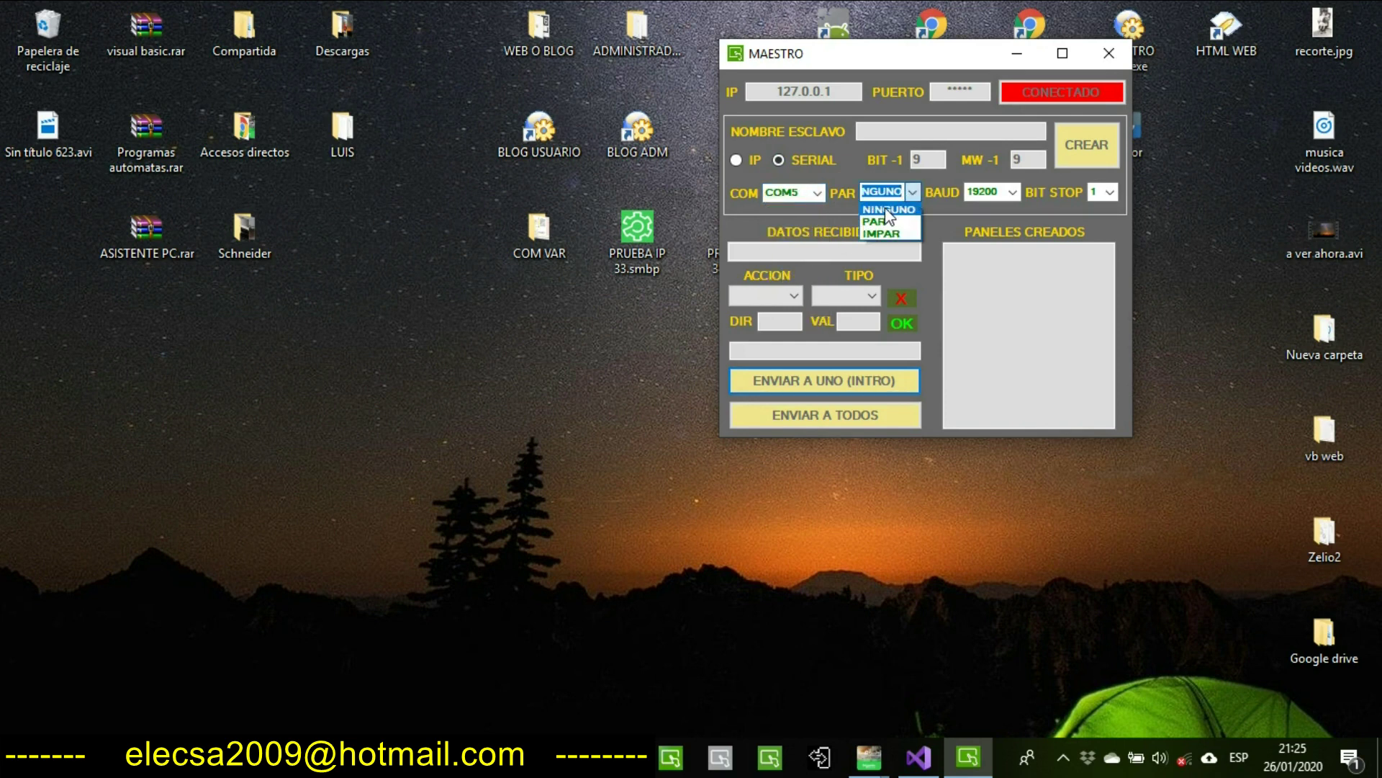